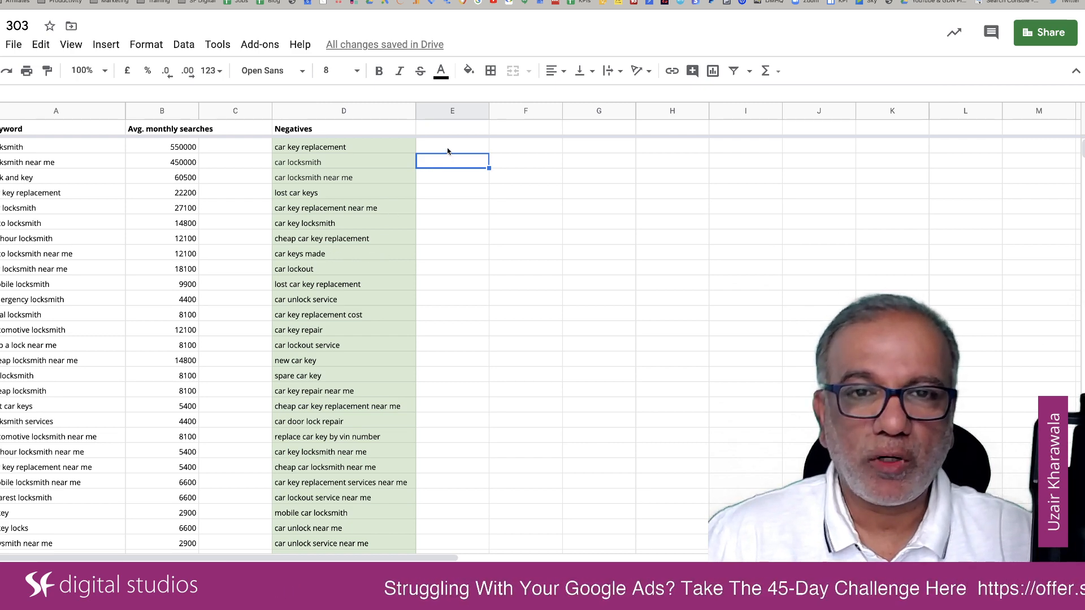
Step: Enter "Exact" in column E beside the first negative keyword and fill it down the whole keyword list
{"action": "left_click", "coordinate": [448, 150]}
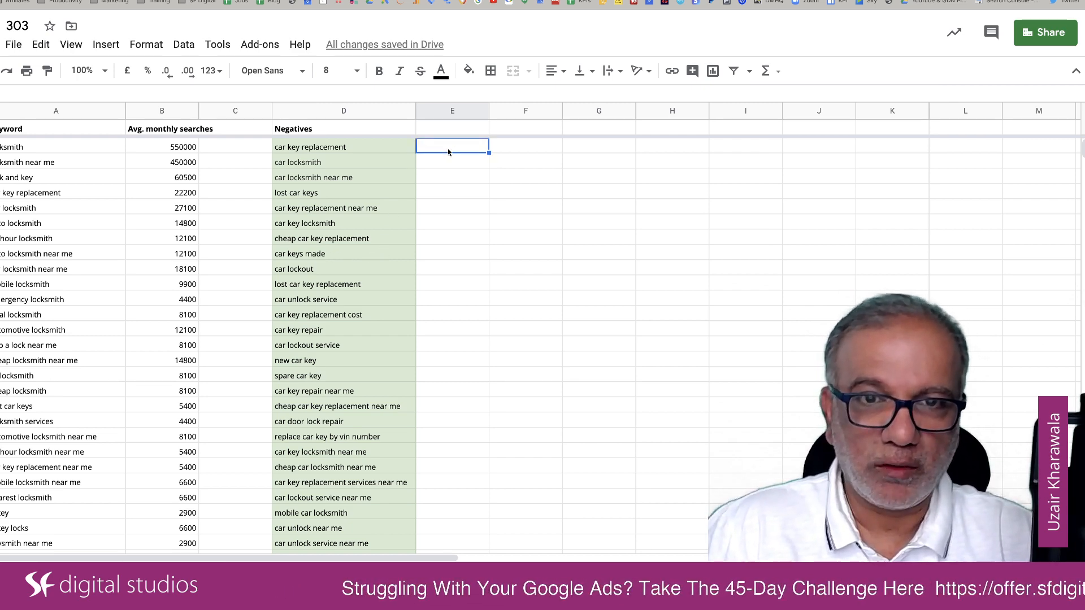
{"action": "type", "text": "Exact"}
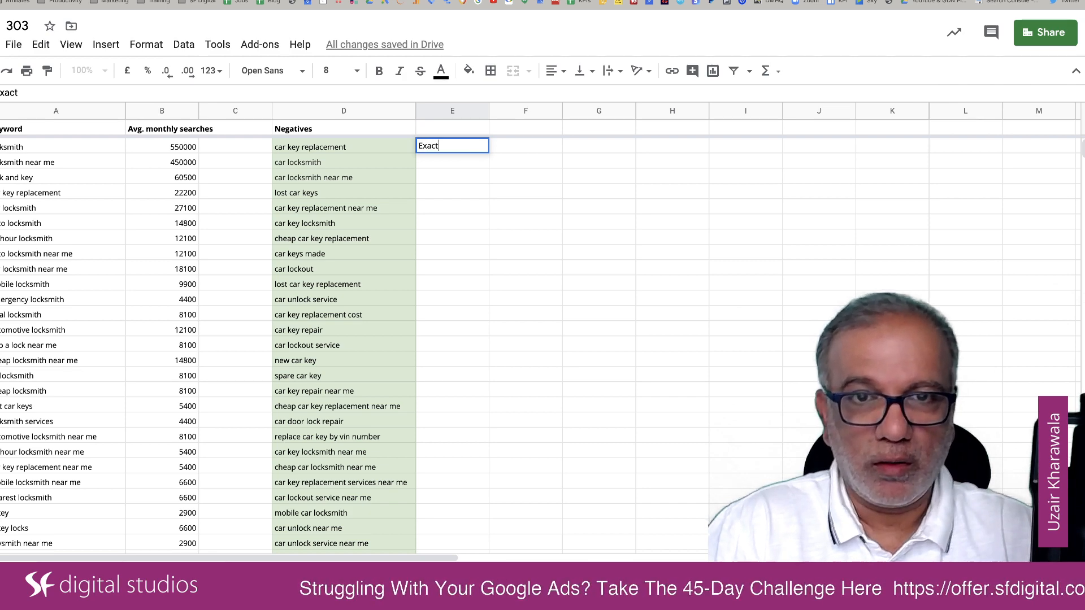
{"action": "left_click", "coordinate": [550, 212]}
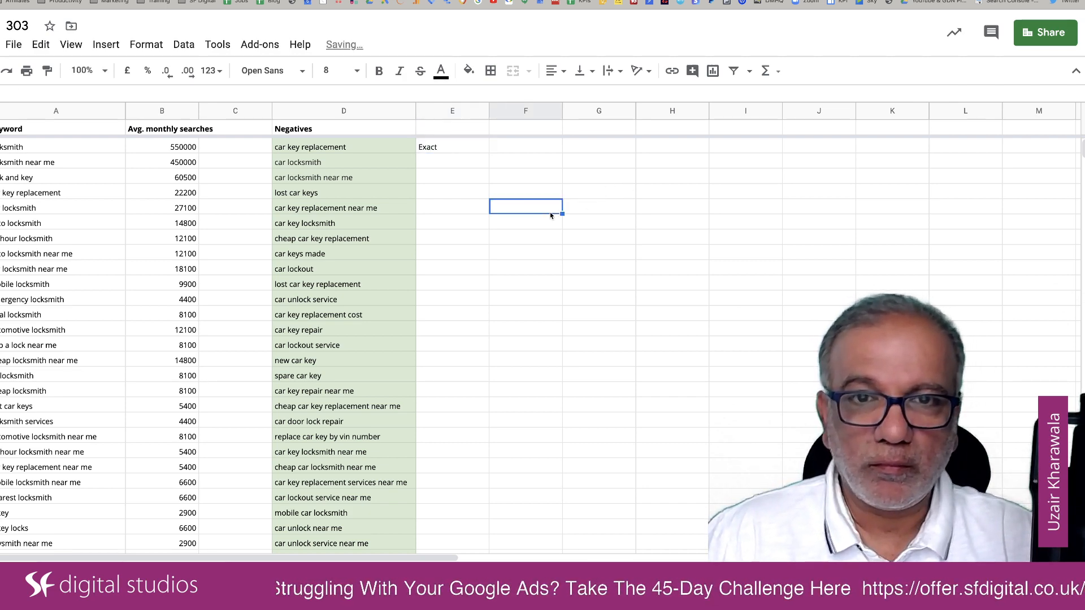
{"action": "left_click", "coordinate": [469, 147]}
{"action": "double_click", "coordinate": [490, 153]}
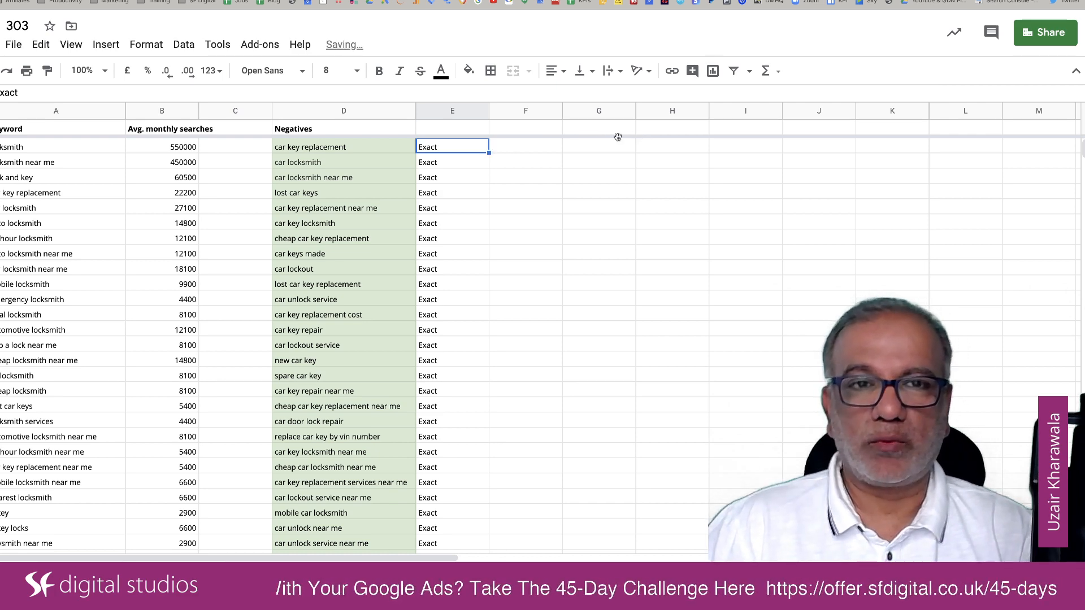
Step: Rename the column D header to "EXACT Negatives"
{"action": "double_click", "coordinate": [275, 129]}
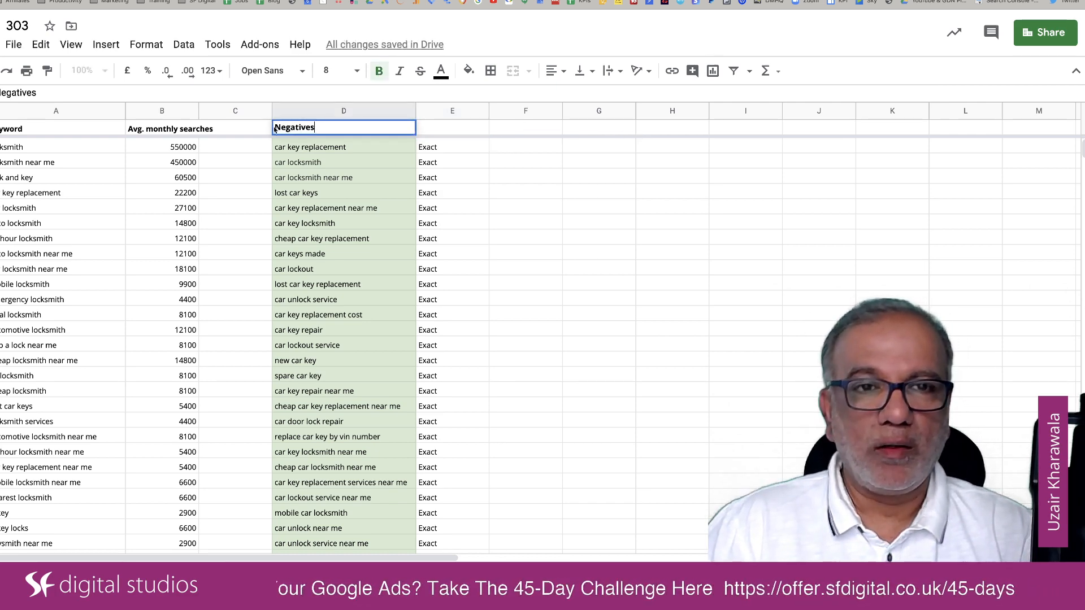
{"action": "type", "text": "EXA"}
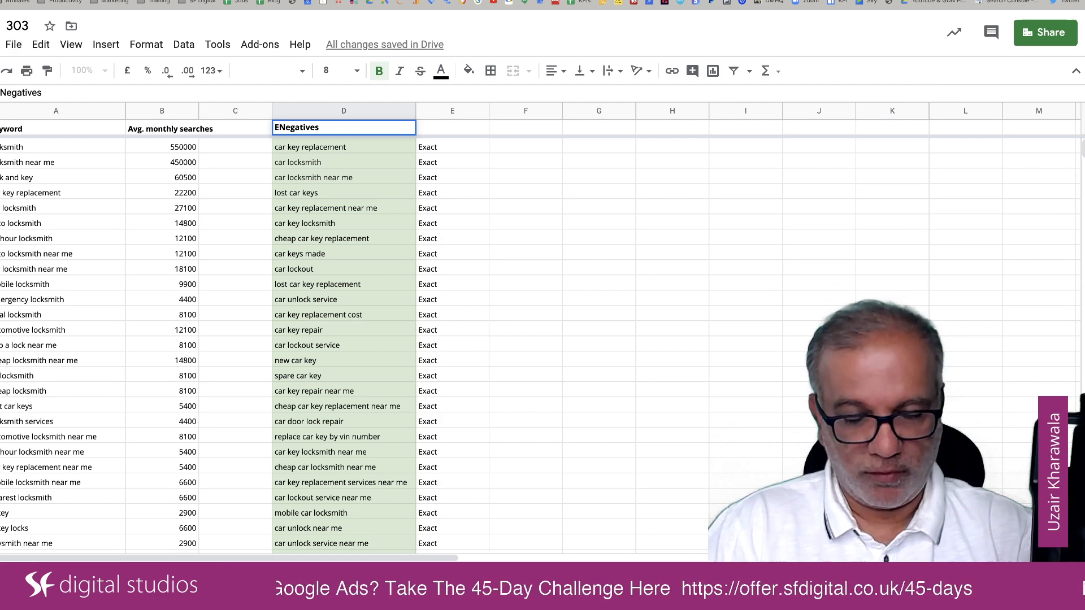
{"action": "type", "text": "CT"}
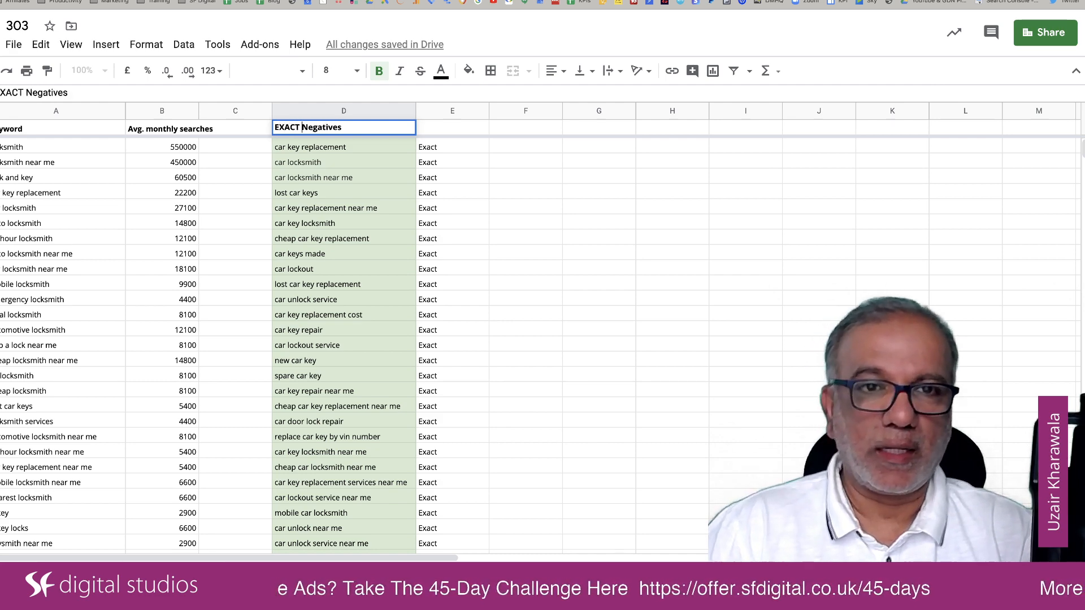
Step: Add the header "Broad Negatives" in column G of the header row
{"action": "left_click", "coordinate": [601, 133]}
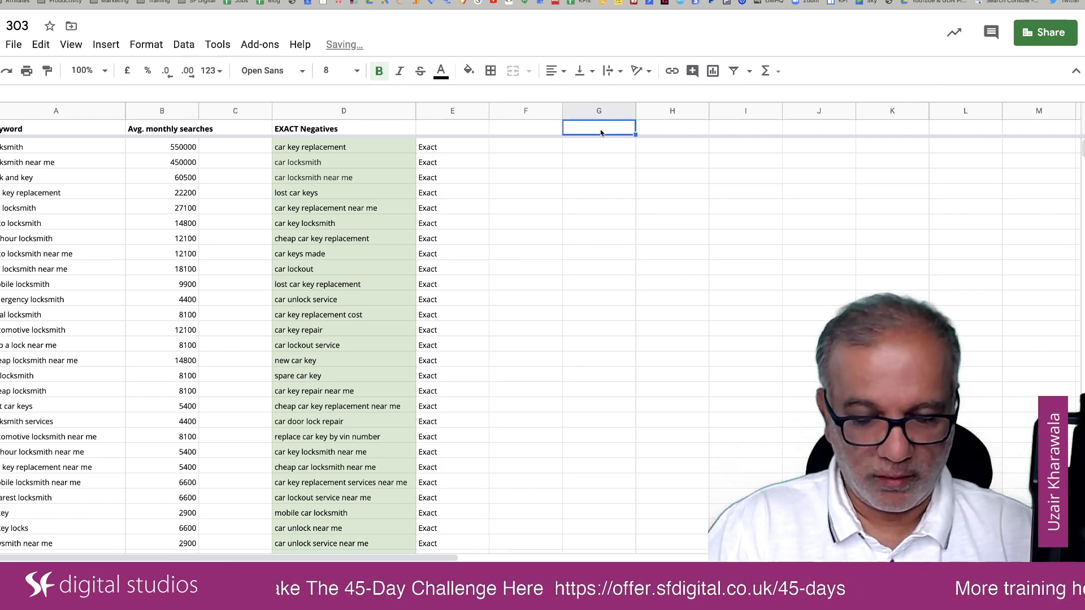
{"action": "type", "text": "Bra"}
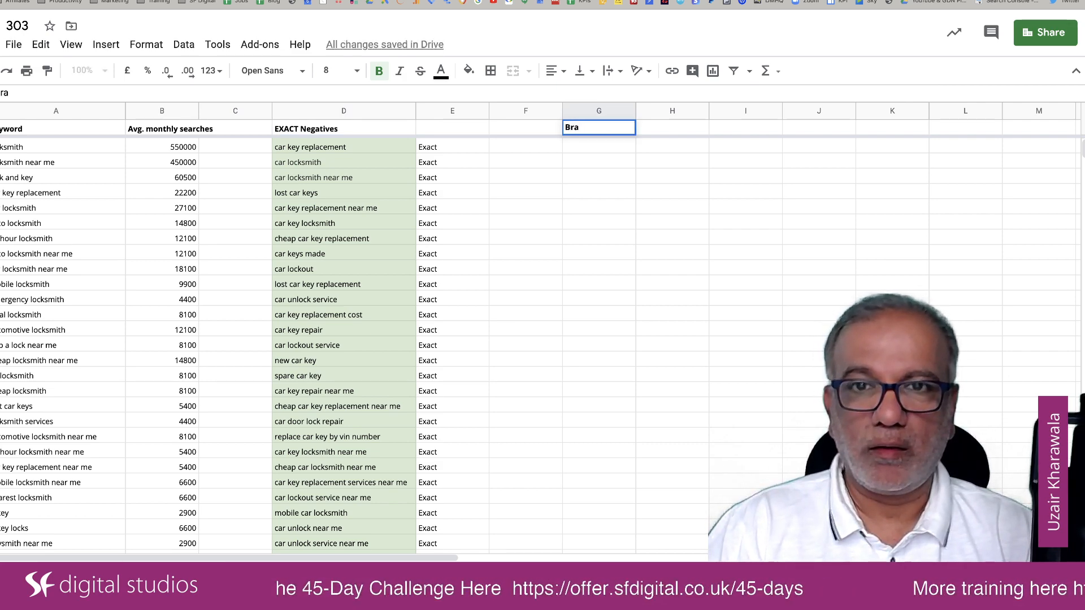
{"action": "type", "text": "oad N"}
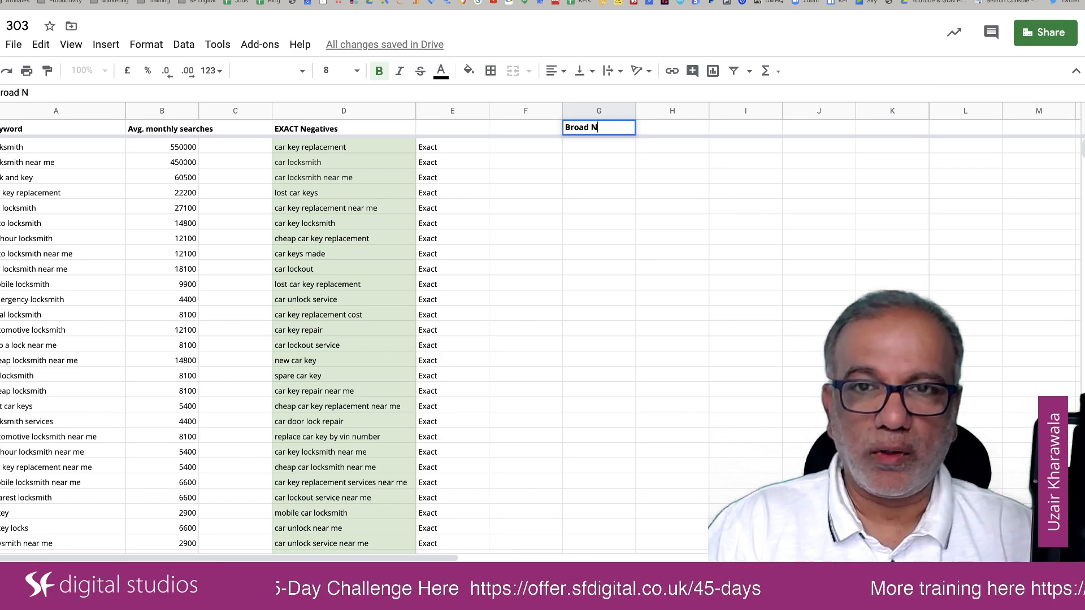
{"action": "type", "text": "egatives"}
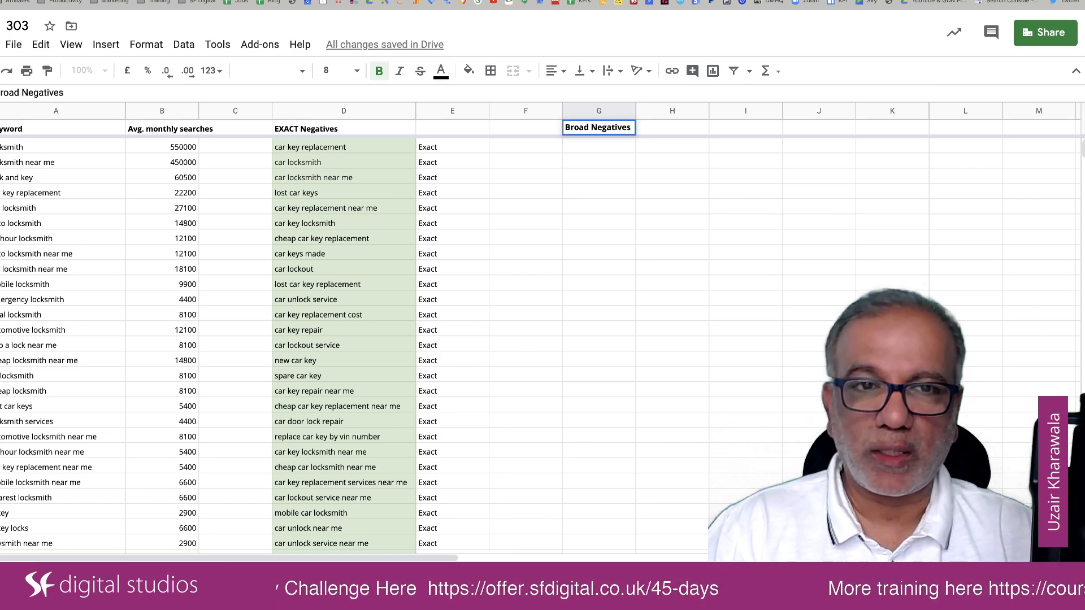
{"action": "key", "text": "Return"}
Step: List "car", "autos" and "auto" as the first entries under Broad Negatives
{"action": "type", "text": "car"}
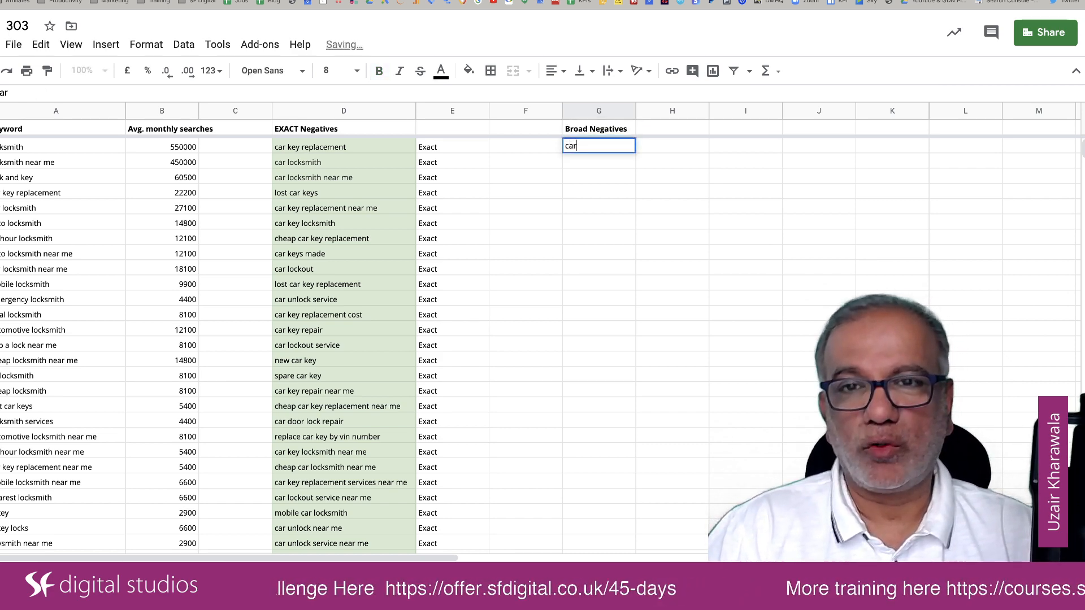
{"action": "key", "text": "Return"}
{"action": "type", "text": "autos"}
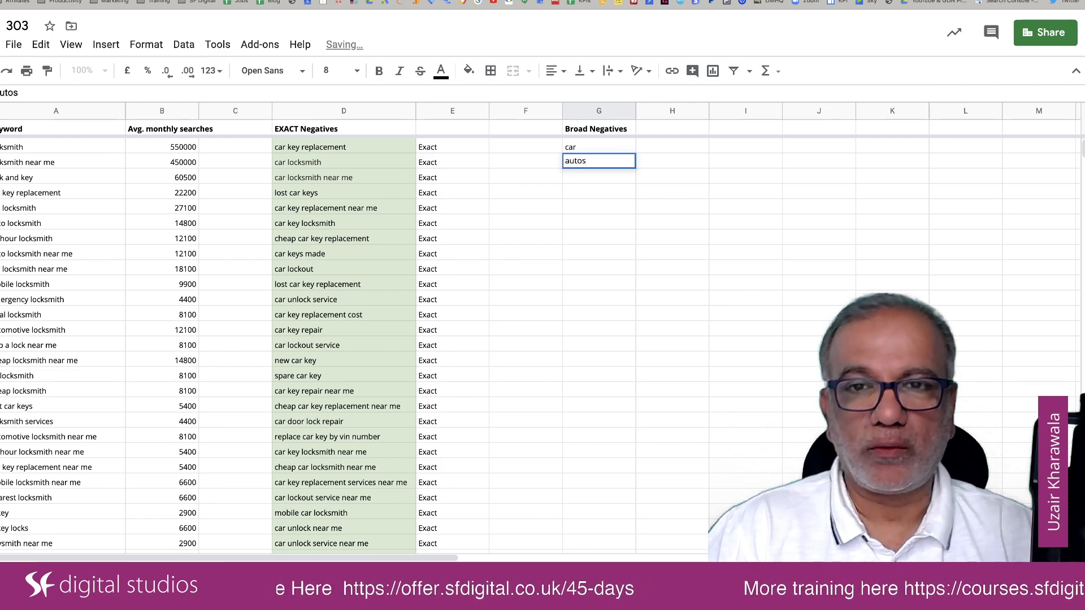
{"action": "key", "text": "Return"}
{"action": "type", "text": "auto"}
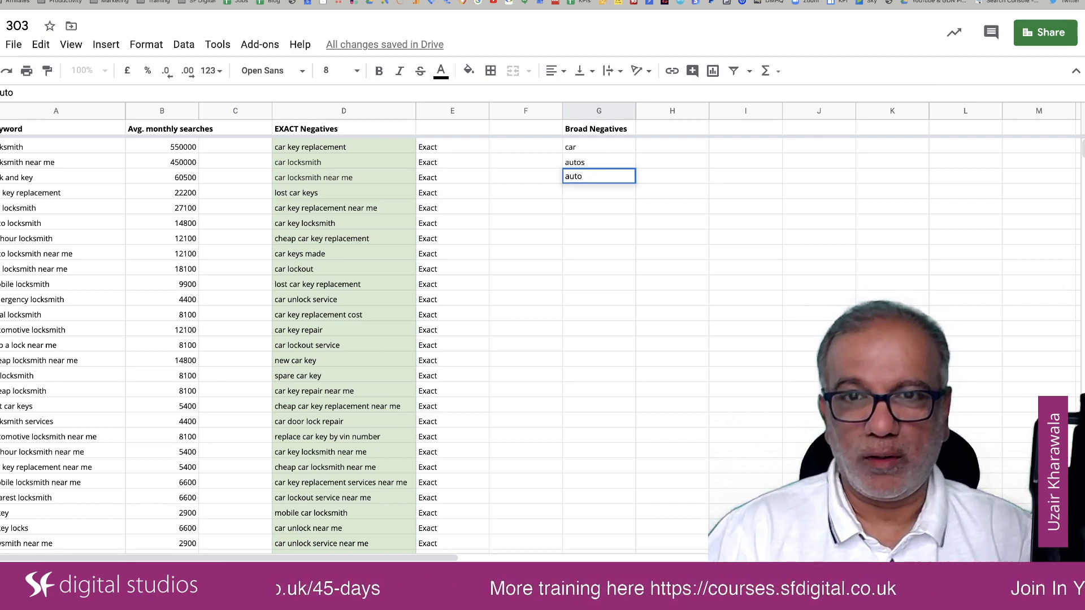
{"action": "key", "text": "Return"}
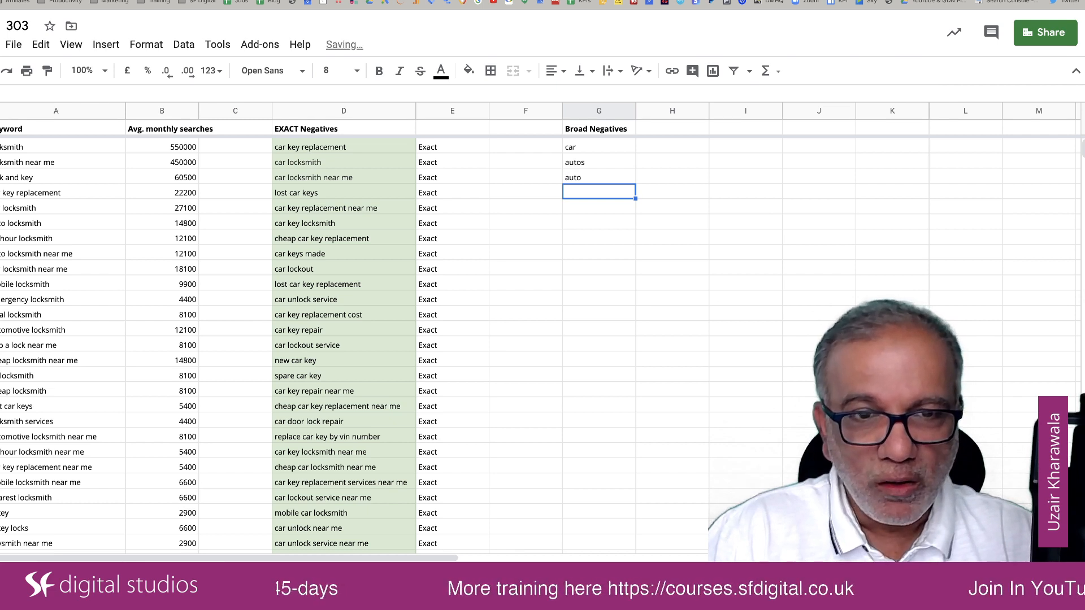
Step: Add "service", taken from the keyword "car unlock service", to the Broad Negatives list
{"action": "left_click", "coordinate": [323, 301]}
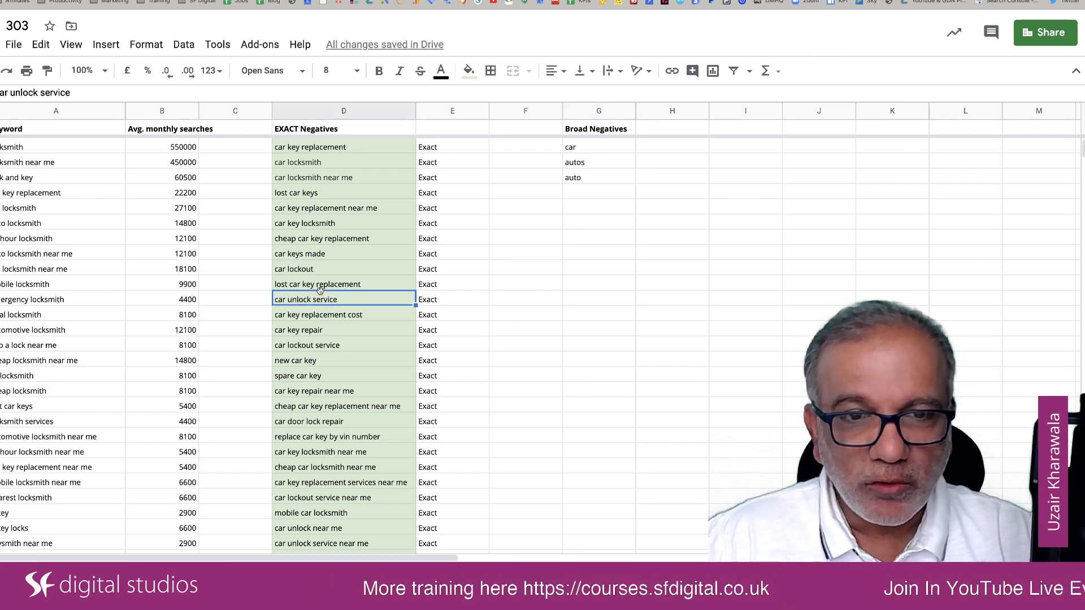
{"action": "left_click", "coordinate": [586, 197]}
{"action": "type", "text": "servi"}
{"action": "type", "text": "ce"}
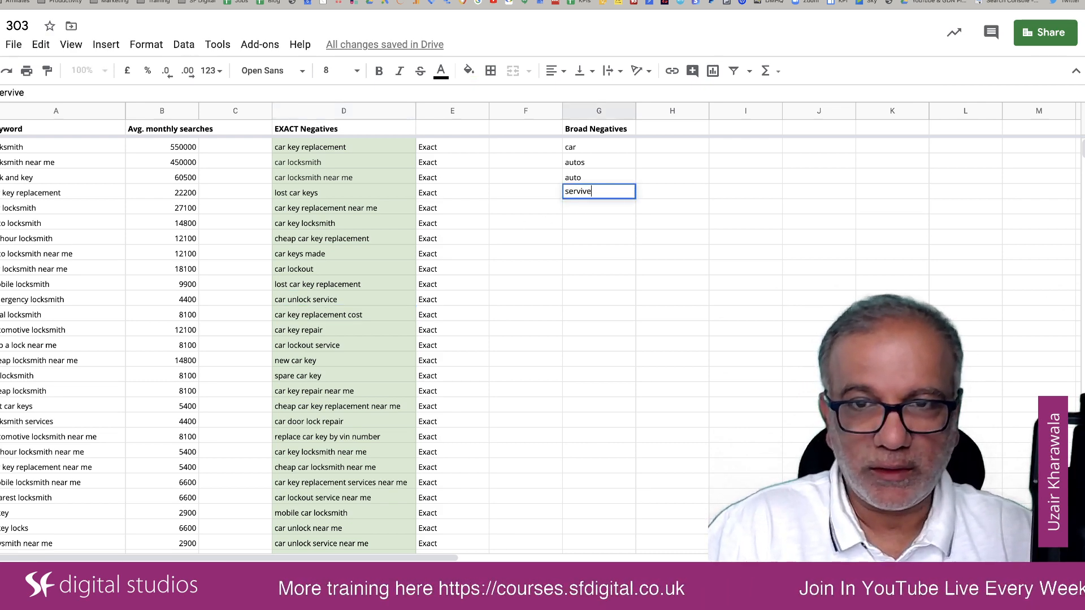
{"action": "key", "text": "Return"}
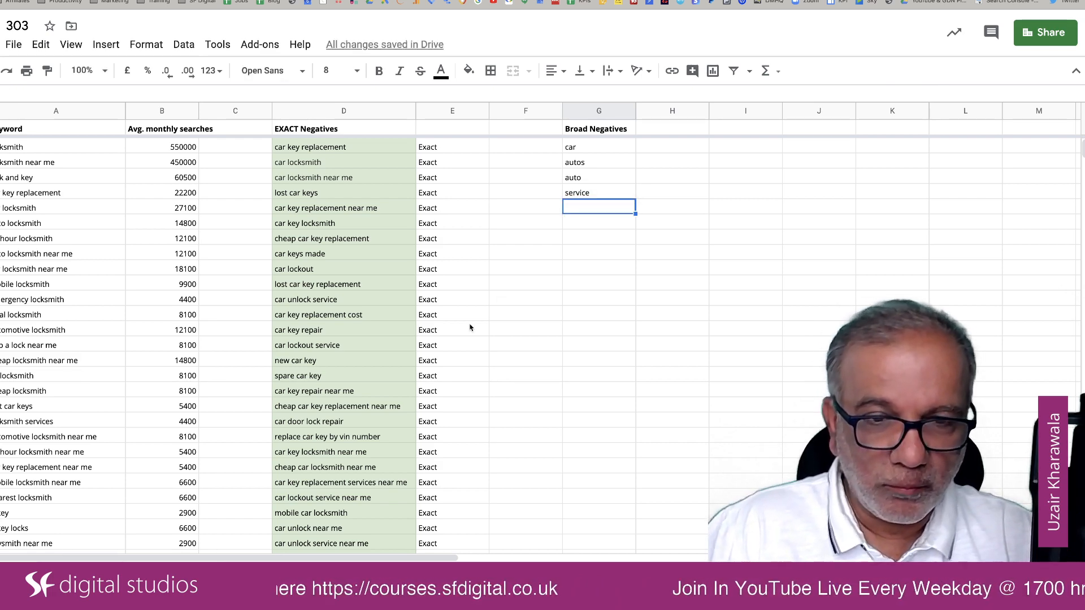
Step: Add "vin number", taken from the keyword "replace car key by vin number", to the Broad Negatives list
{"action": "left_click", "coordinate": [347, 439]}
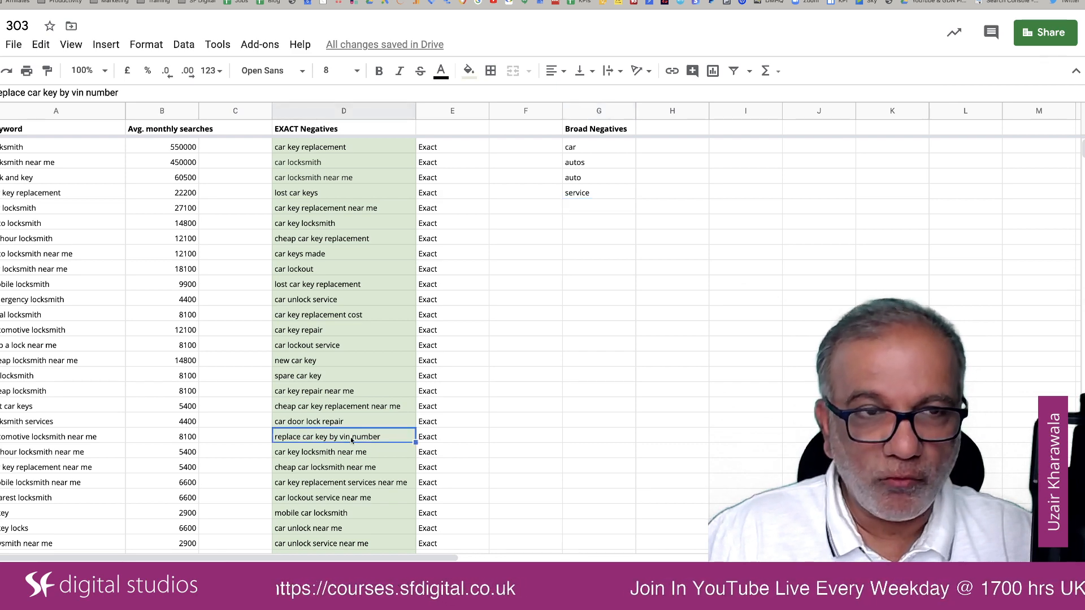
{"action": "left_click", "coordinate": [600, 208]}
{"action": "type", "text": "vin"}
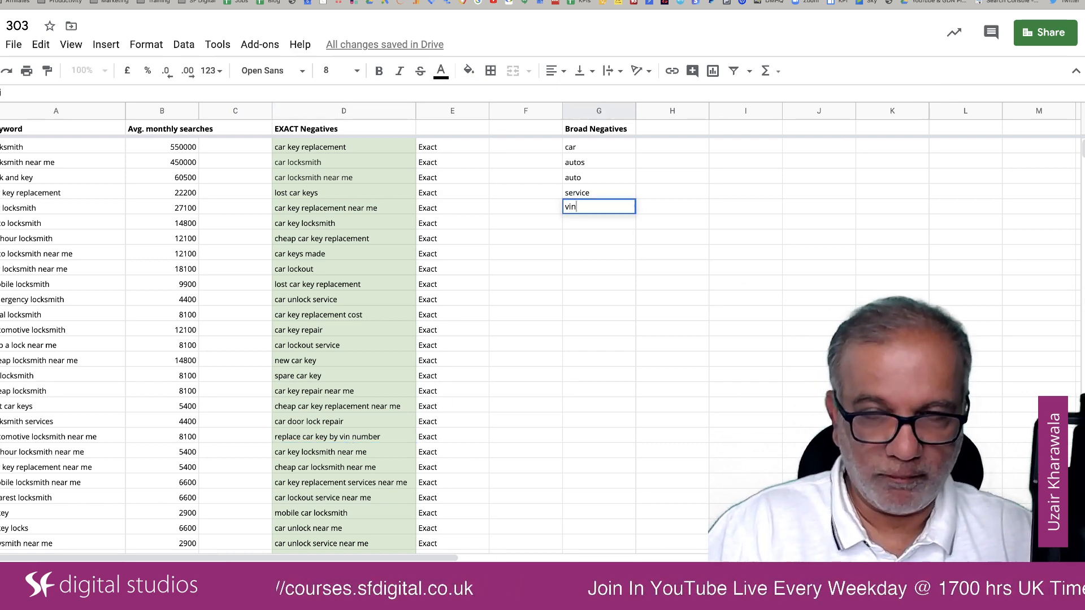
{"action": "type", "text": " number"}
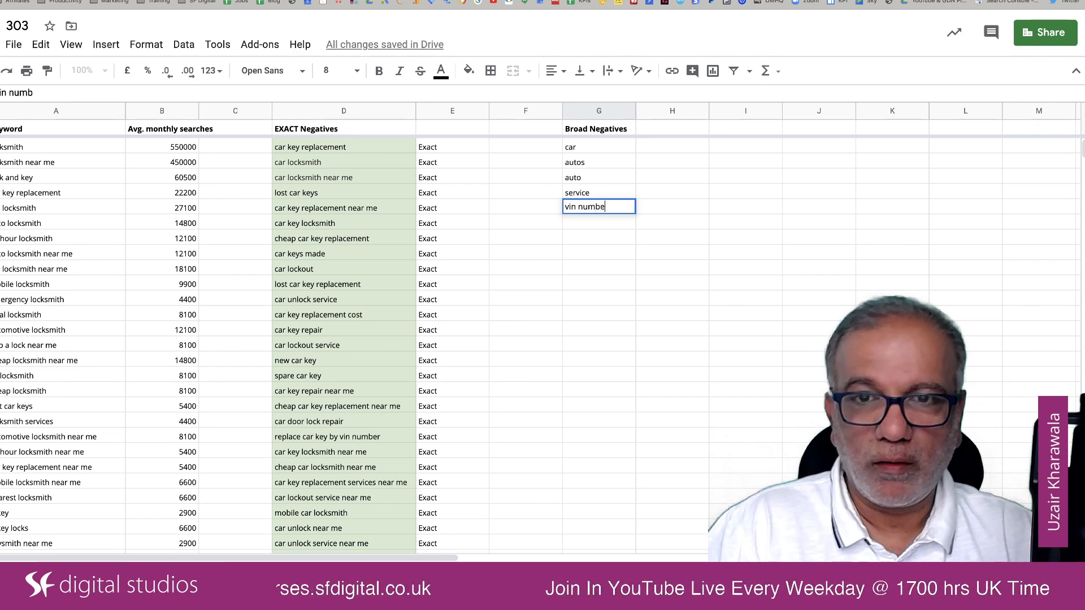
{"action": "key", "text": "Return"}
Step: Add "vin" on its own as the next broad negative, removing the autocompleted "number" from the entry
{"action": "type", "text": "v"}
{"action": "key", "text": "Return"}
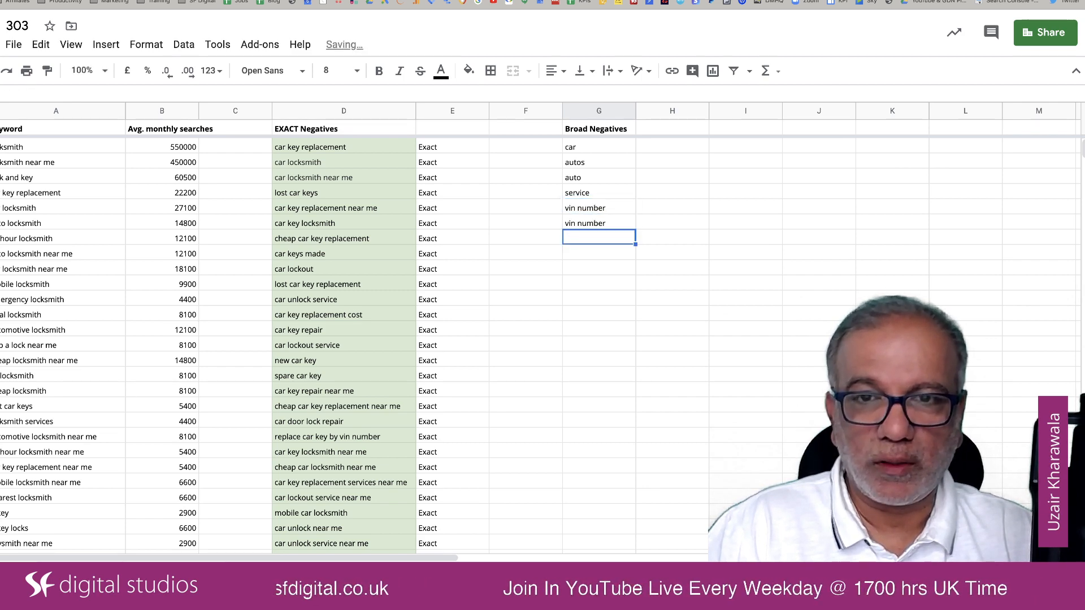
{"action": "double_click", "coordinate": [610, 221]}
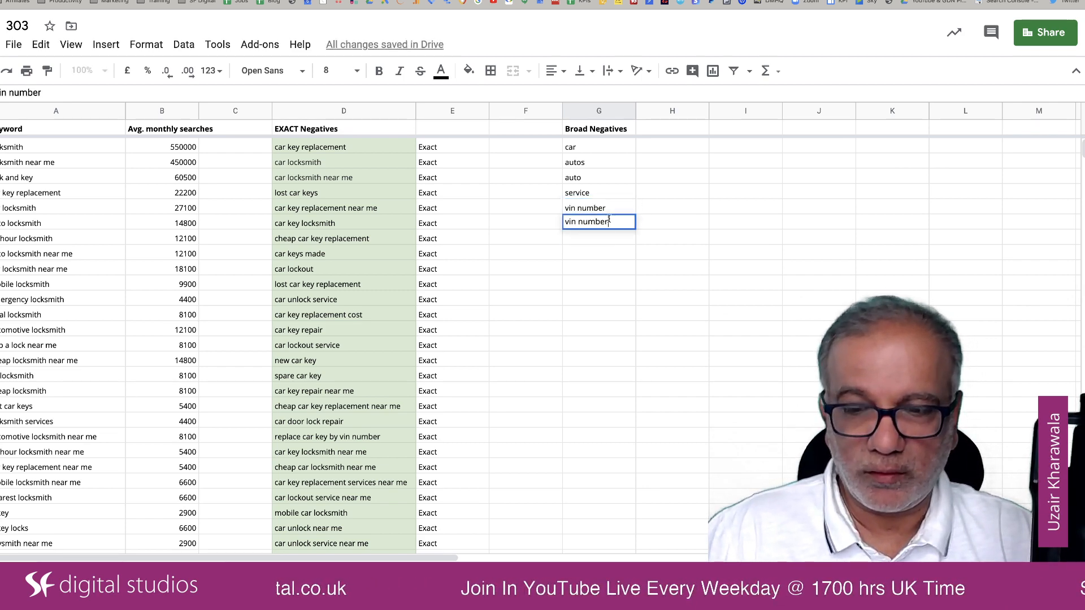
{"action": "key", "text": "BackSpace"}
{"action": "key", "text": "BackSpace"}
{"action": "key", "text": "BackSpace"}
{"action": "key", "text": "BackSpace"}
{"action": "key", "text": "BackSpace"}
{"action": "key", "text": "BackSpace"}
{"action": "key", "text": "BackSpace"}
{"action": "key", "text": "Return"}
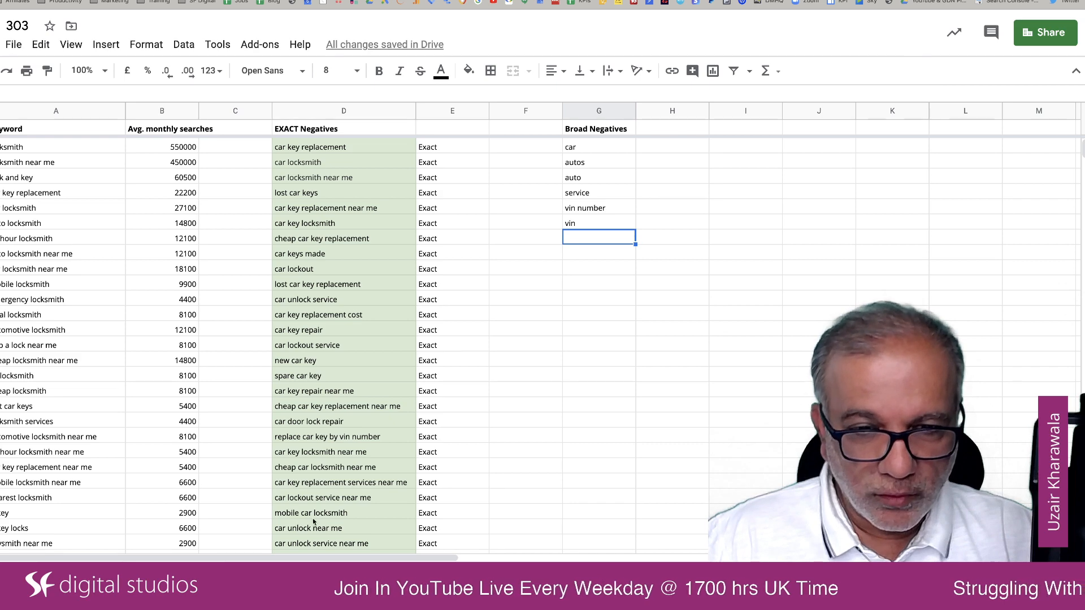
Step: Add "transponder", taken from the keyword "car transponder", to the Broad Negatives list
{"action": "scroll", "coordinate": [332, 526], "scroll_direction": "down", "scroll_amount": 2}
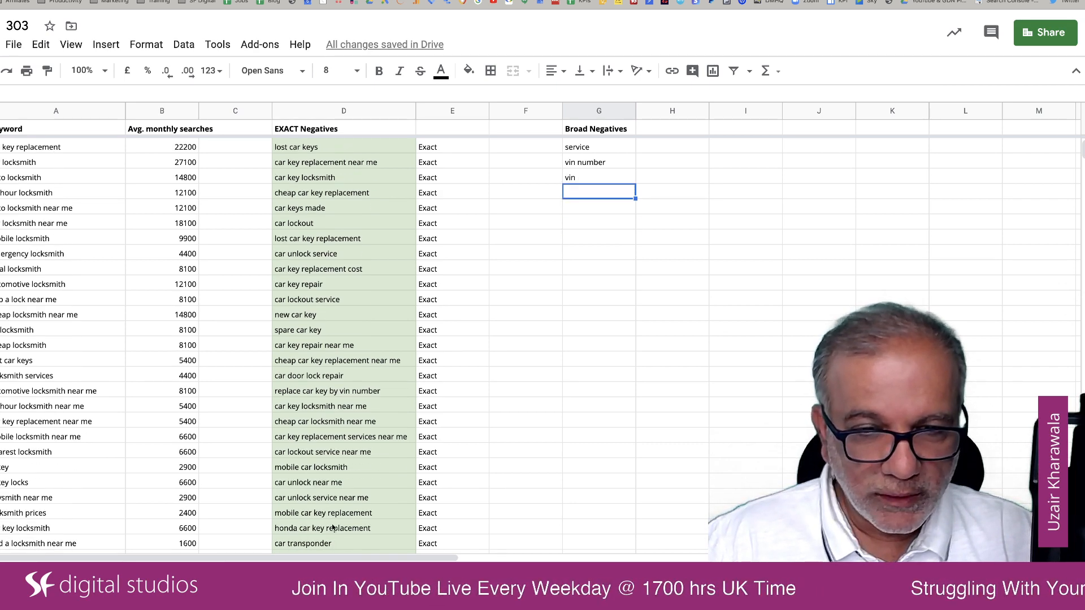
{"action": "scroll", "coordinate": [332, 527], "scroll_direction": "down", "scroll_amount": 1}
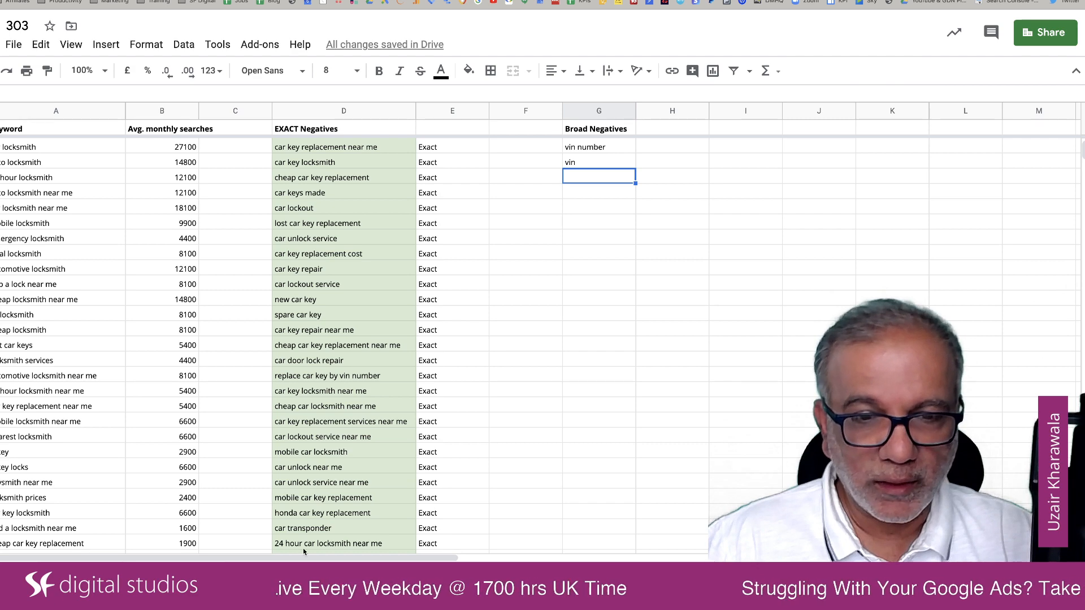
{"action": "left_click", "coordinate": [317, 529]}
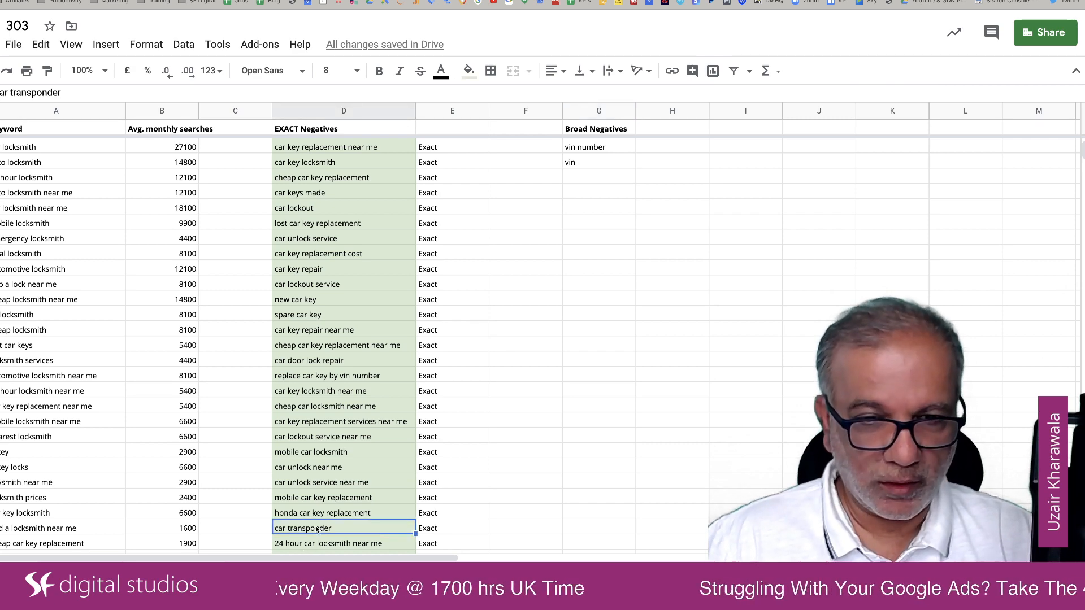
{"action": "left_click", "coordinate": [598, 179]}
{"action": "type", "text": "transponder"}
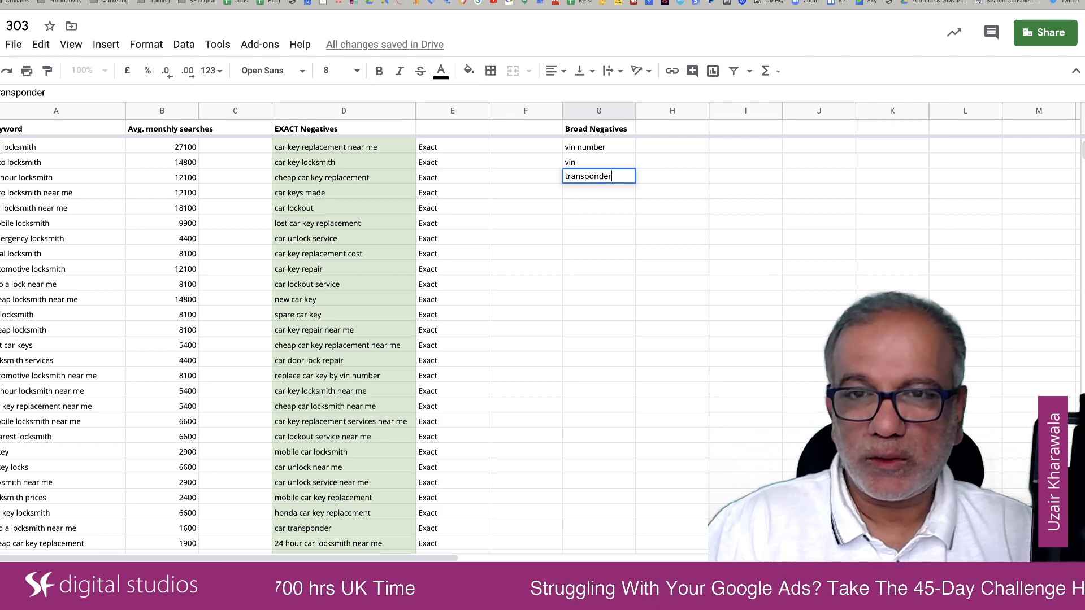
{"action": "key", "text": "Return"}
Step: Add the car brands "honda" and "bmw" to the end of the Broad Negatives list
{"action": "type", "text": "honda"}
{"action": "key", "text": "Return"}
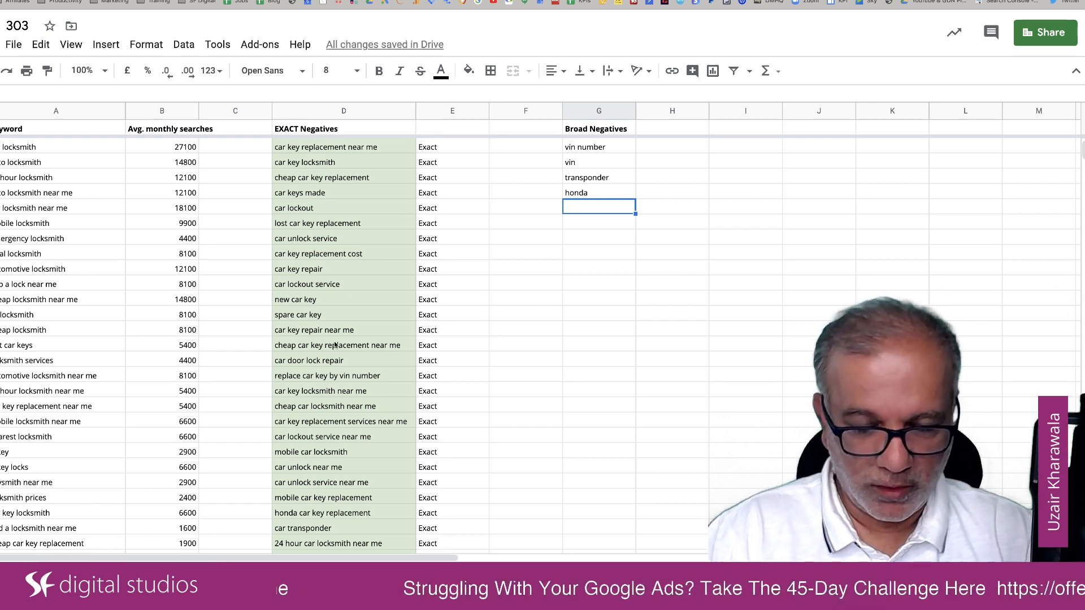
{"action": "type", "text": "bmw"}
{"action": "key", "text": "Return"}
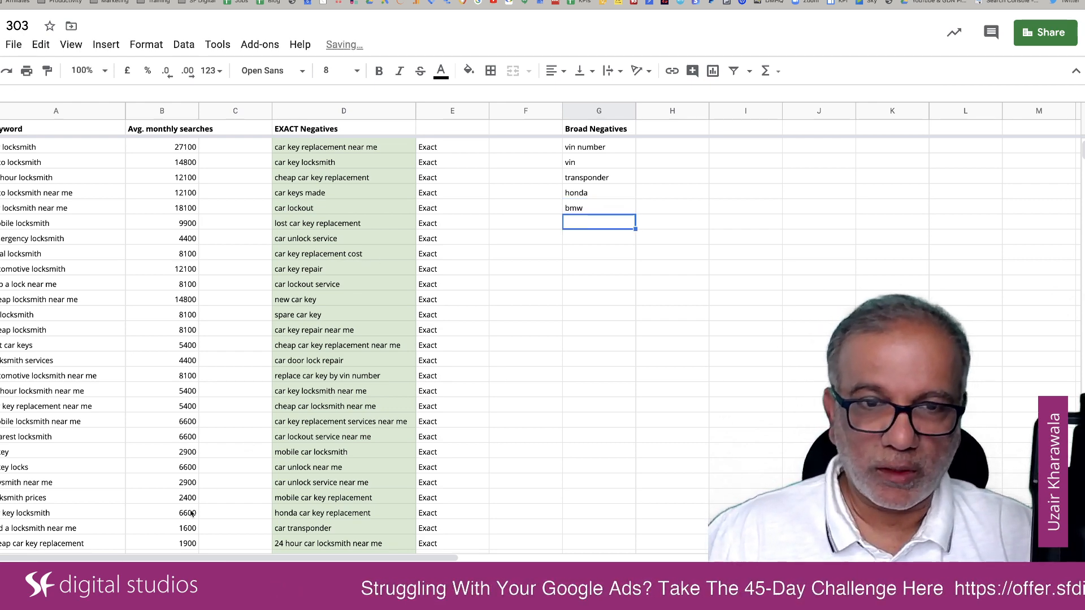
Step: Review the EXACT Negatives keywords through to the end of the list for more terms usable as broad negatives
{"action": "scroll", "coordinate": [319, 470], "scroll_direction": "down", "scroll_amount": 10}
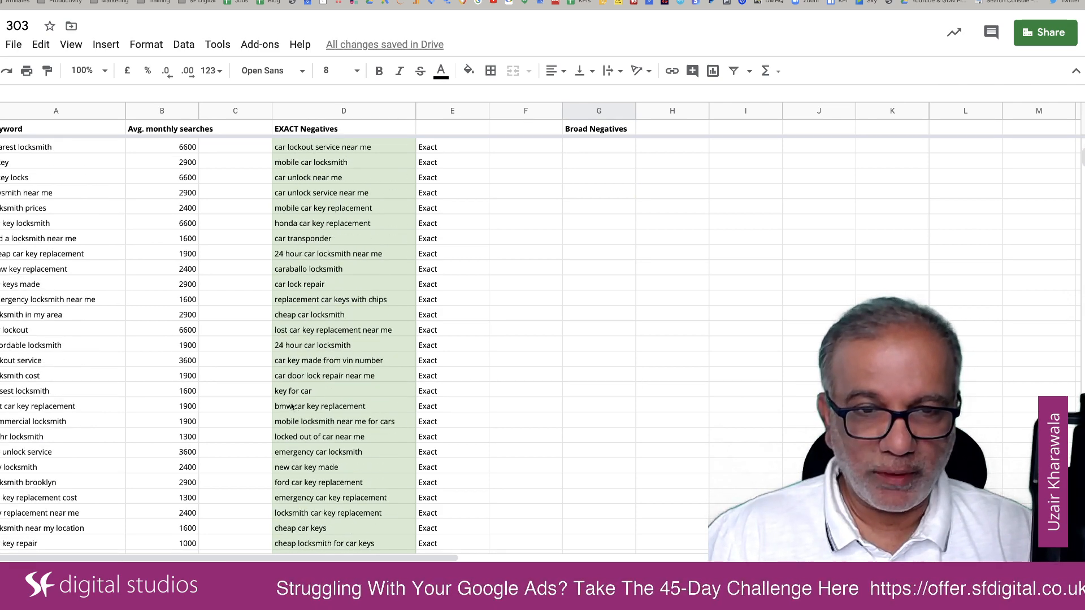
{"action": "left_click", "coordinate": [295, 407]}
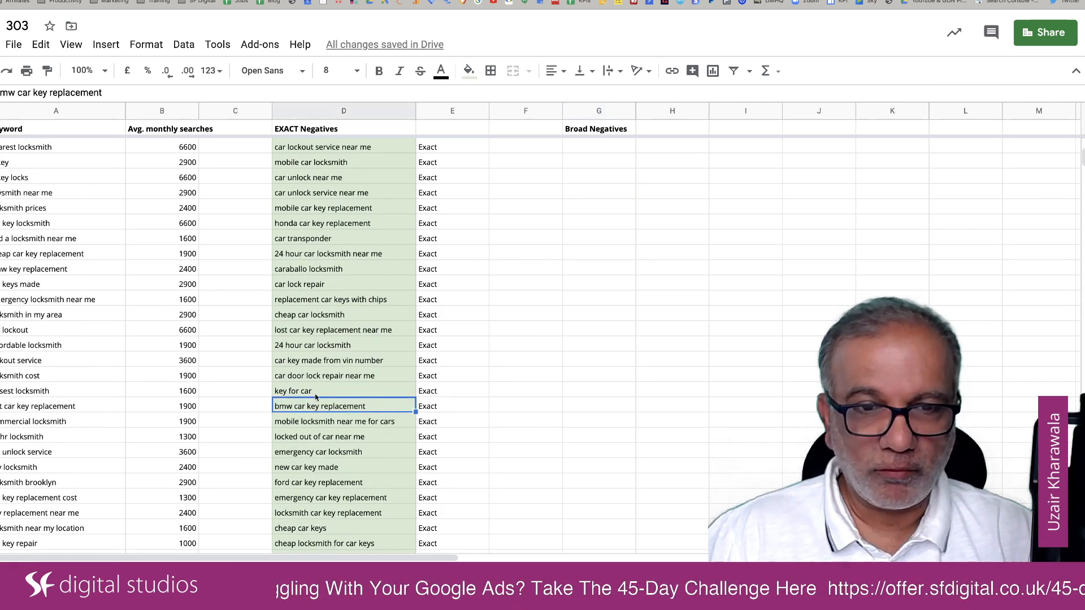
{"action": "scroll", "coordinate": [315, 470], "scroll_direction": "down", "scroll_amount": 5}
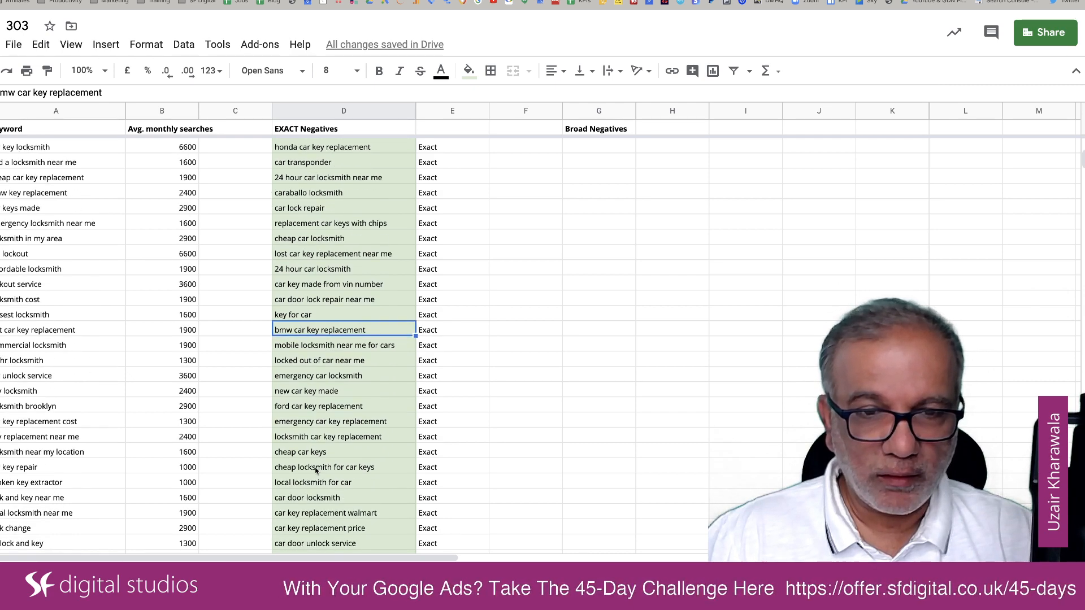
{"action": "scroll", "coordinate": [315, 470], "scroll_direction": "down", "scroll_amount": 1}
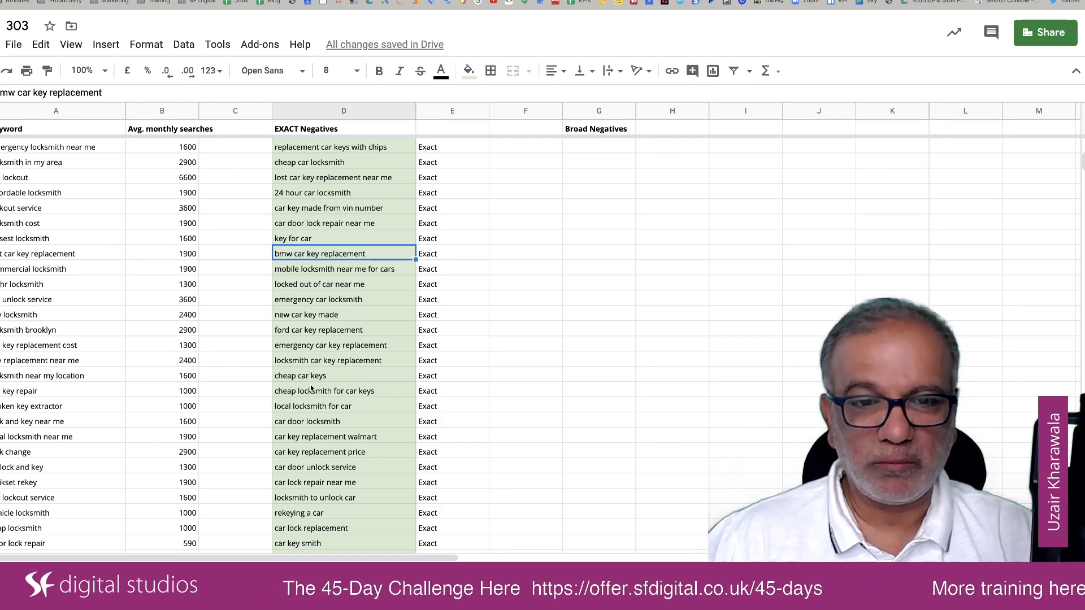
{"action": "scroll", "coordinate": [311, 388], "scroll_direction": "down", "scroll_amount": 3}
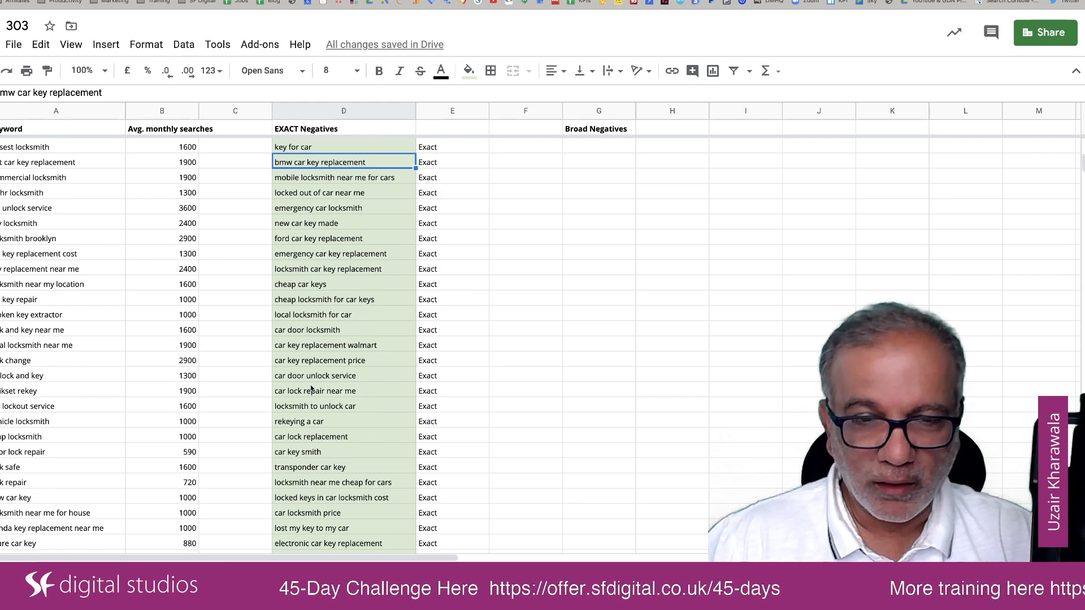
{"action": "scroll", "coordinate": [311, 387], "scroll_direction": "down", "scroll_amount": 10}
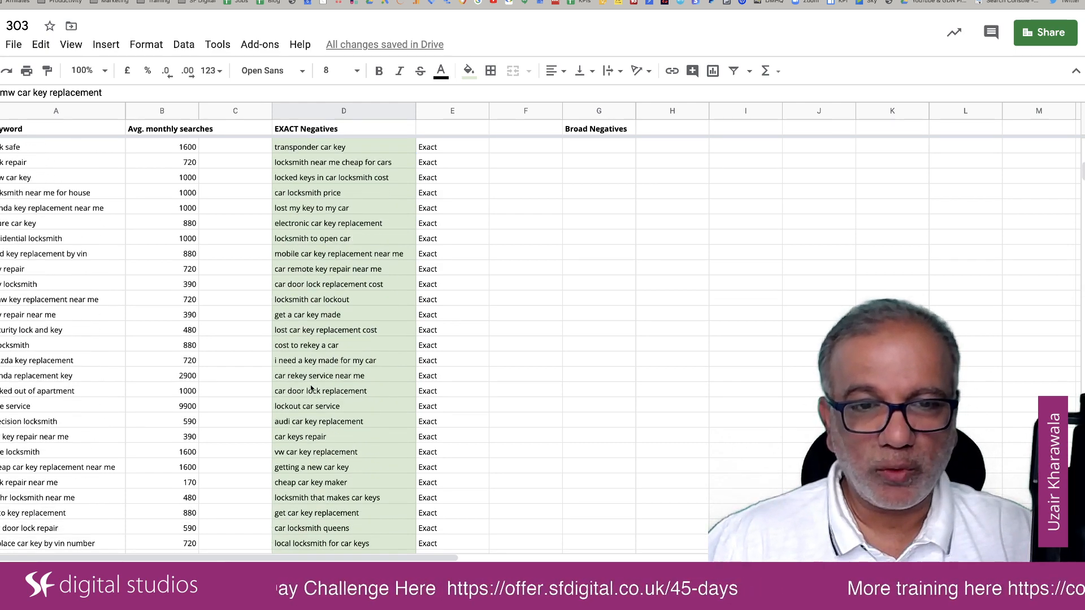
{"action": "scroll", "coordinate": [311, 387], "scroll_direction": "down", "scroll_amount": 1}
{"action": "scroll", "coordinate": [312, 387], "scroll_direction": "down", "scroll_amount": 5}
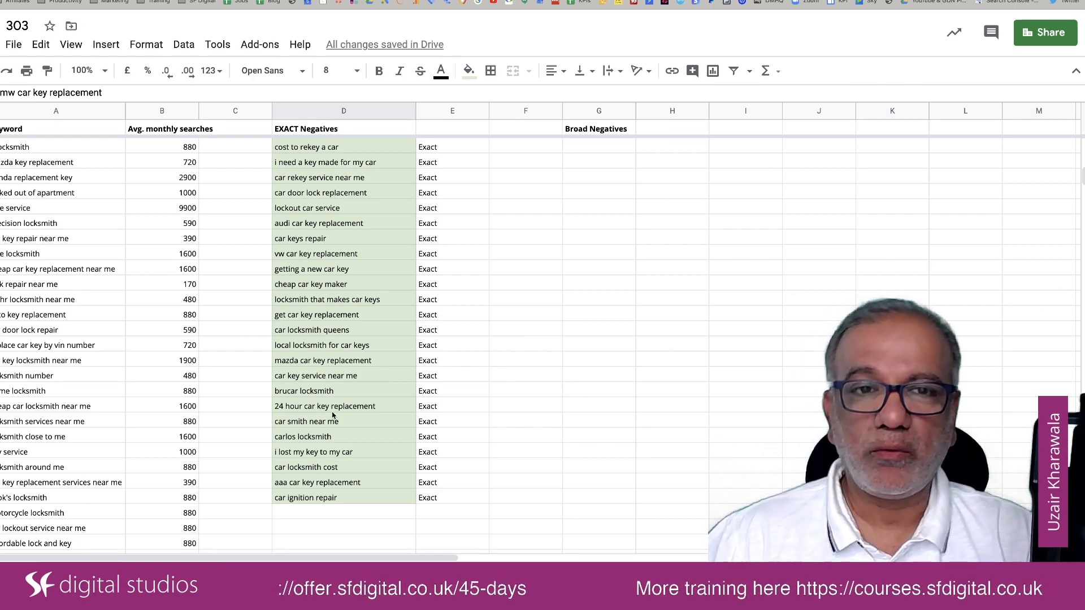
{"action": "scroll", "coordinate": [332, 415], "scroll_direction": "up", "scroll_amount": 15}
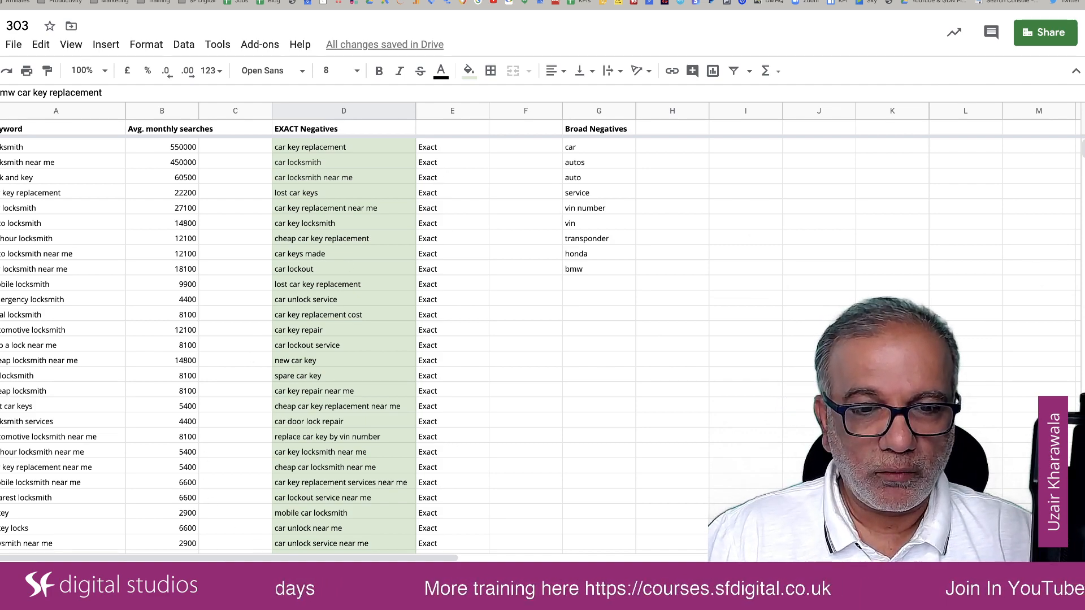
Step: Copy all the keywords under "auto" in the keyword filter sheet, from "auto locksmith" to "local automotive locksmith"
{"action": "left_click", "coordinate": [390, 577]}
{"action": "scroll", "coordinate": [424, 272], "scroll_direction": "up", "scroll_amount": 15}
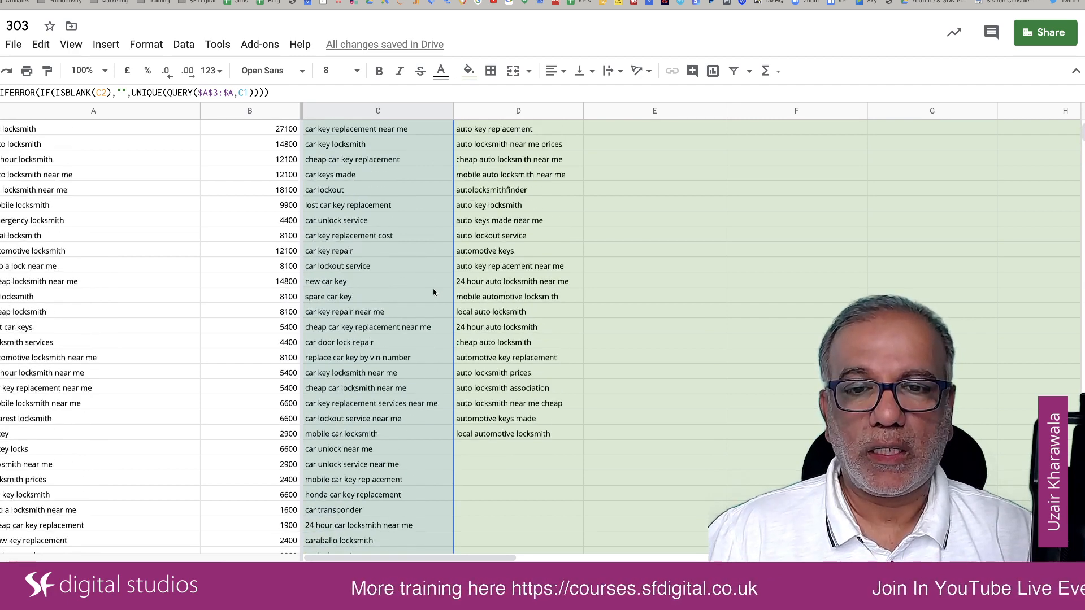
{"action": "left_click", "coordinate": [556, 438]}
{"action": "scroll", "coordinate": [541, 232], "scroll_direction": "up", "scroll_amount": 2}
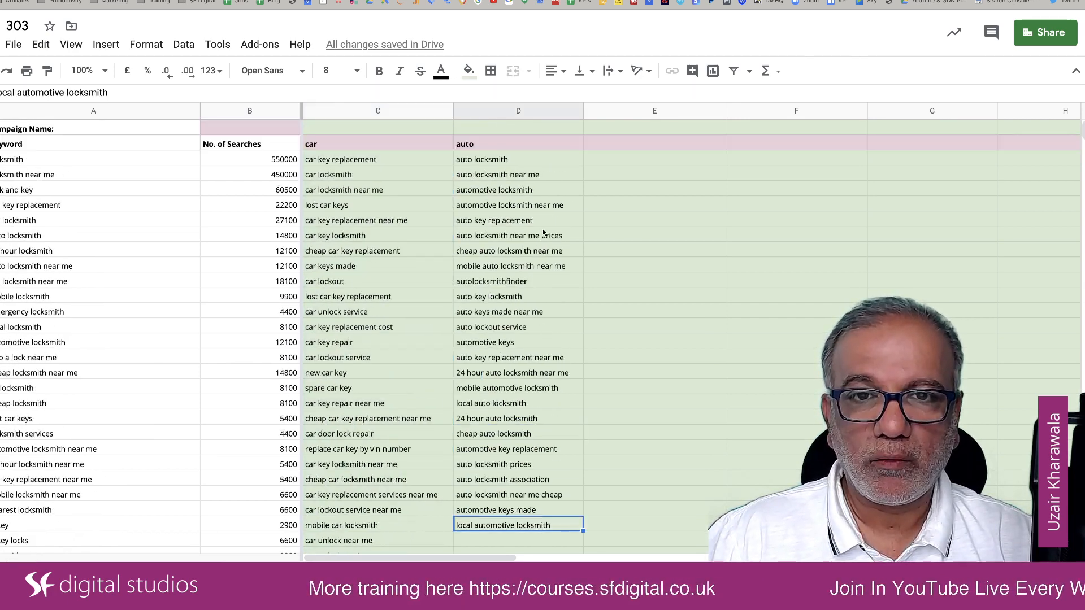
{"action": "left_click", "coordinate": [533, 163], "text": "shift"}
{"action": "key", "text": "ctrl+c"}
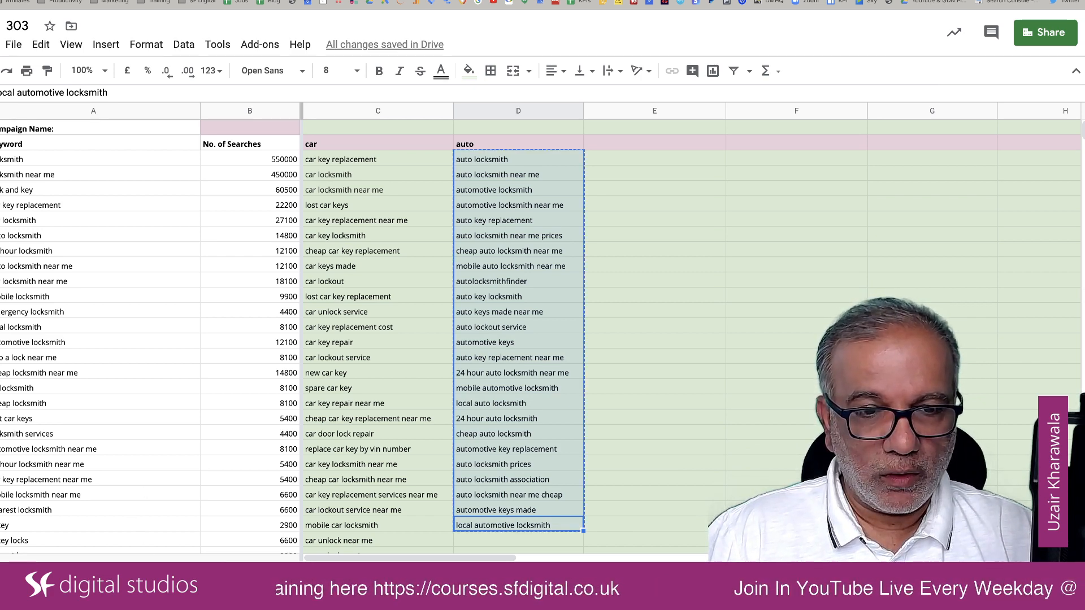
Step: Paste the copied auto keywords as values only into the EXACT Negatives column, directly below "car ignition repair"
{"action": "left_click", "coordinate": [198, 573]}
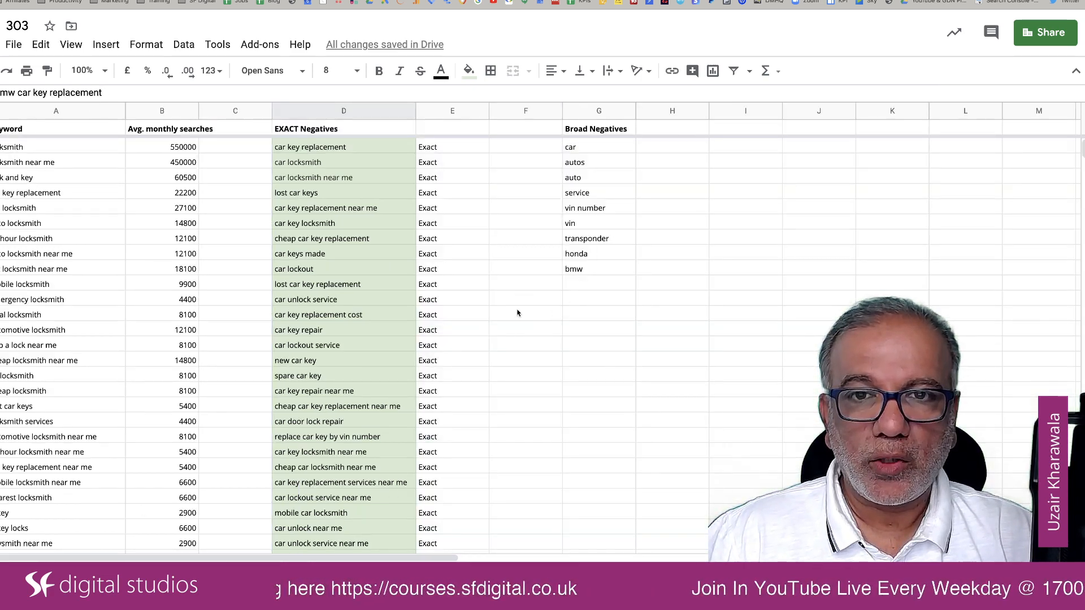
{"action": "scroll", "coordinate": [335, 452], "scroll_direction": "down", "scroll_amount": 15}
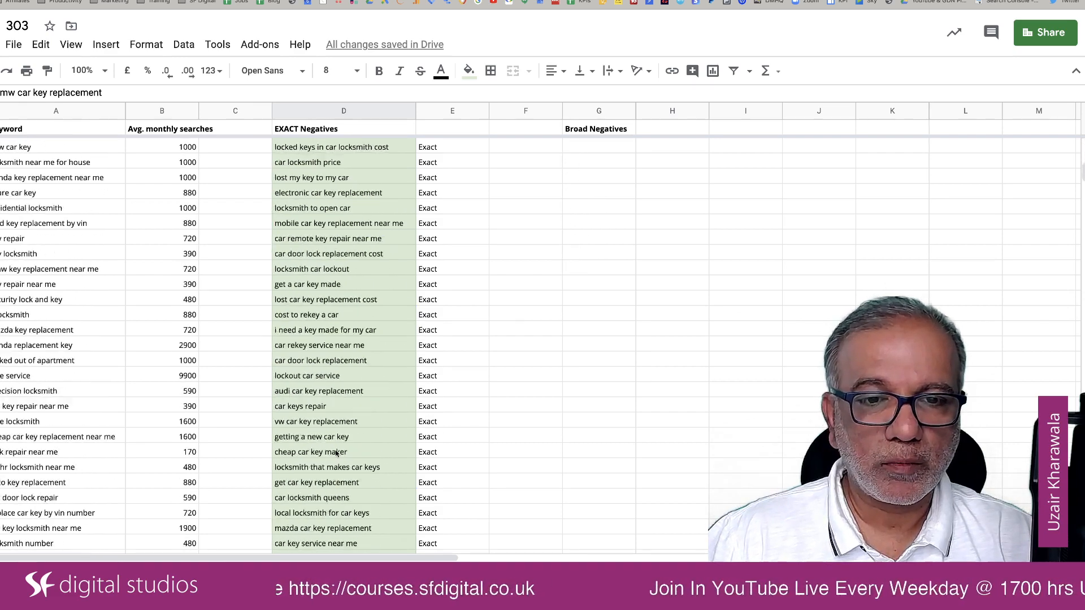
{"action": "scroll", "coordinate": [335, 452], "scroll_direction": "down", "scroll_amount": 3}
{"action": "scroll", "coordinate": [312, 272], "scroll_direction": "up", "scroll_amount": 2}
{"action": "left_click", "coordinate": [312, 193]}
{"action": "right_click", "coordinate": [312, 194]}
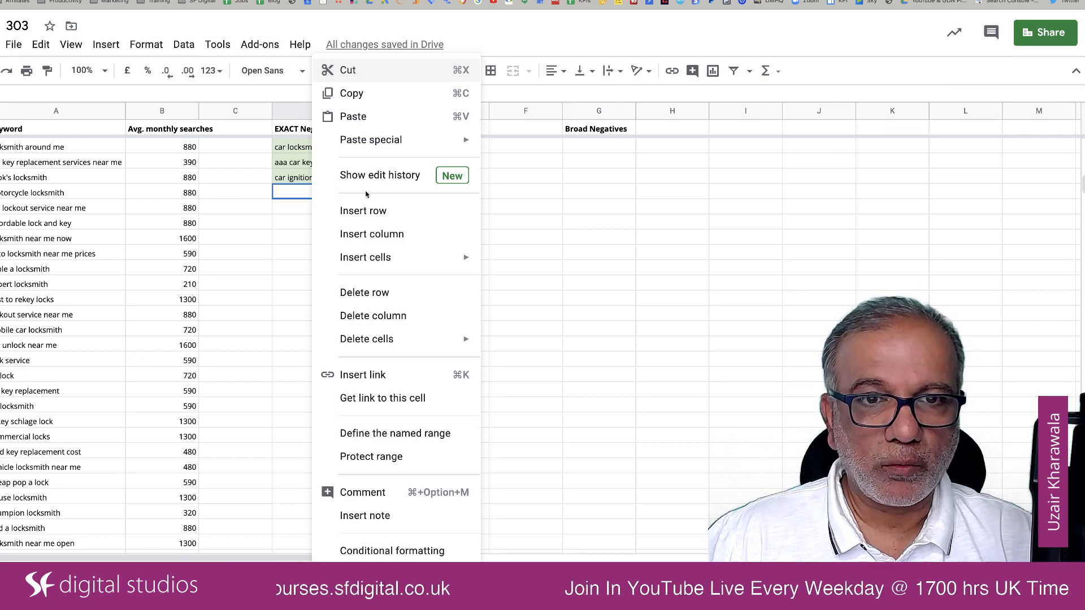
{"action": "mouse_move", "coordinate": [461, 144]}
{"action": "left_click", "coordinate": [556, 143]}
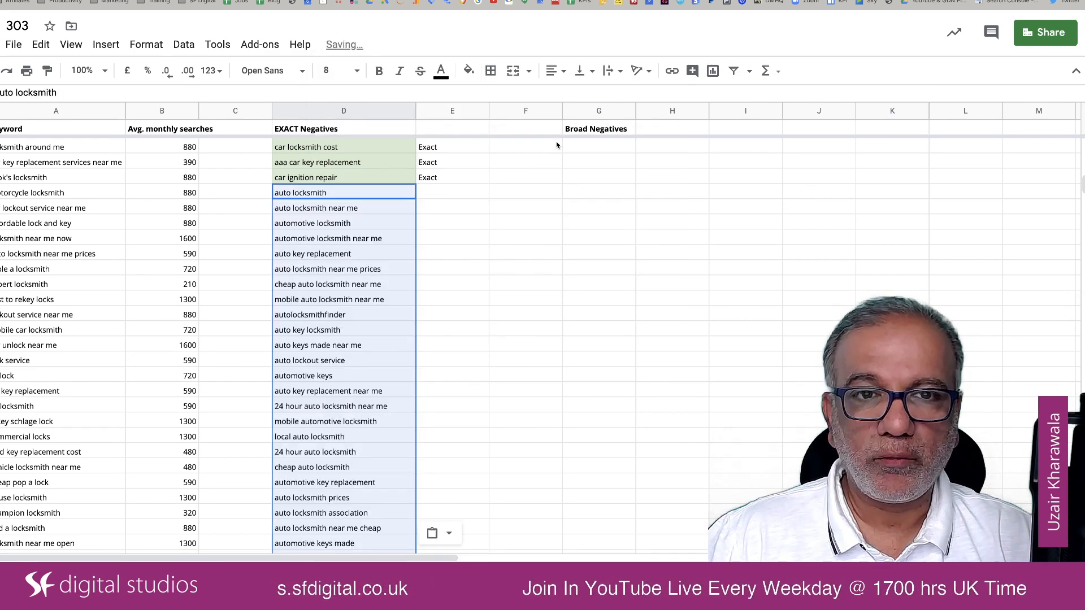
{"action": "left_click", "coordinate": [406, 194]}
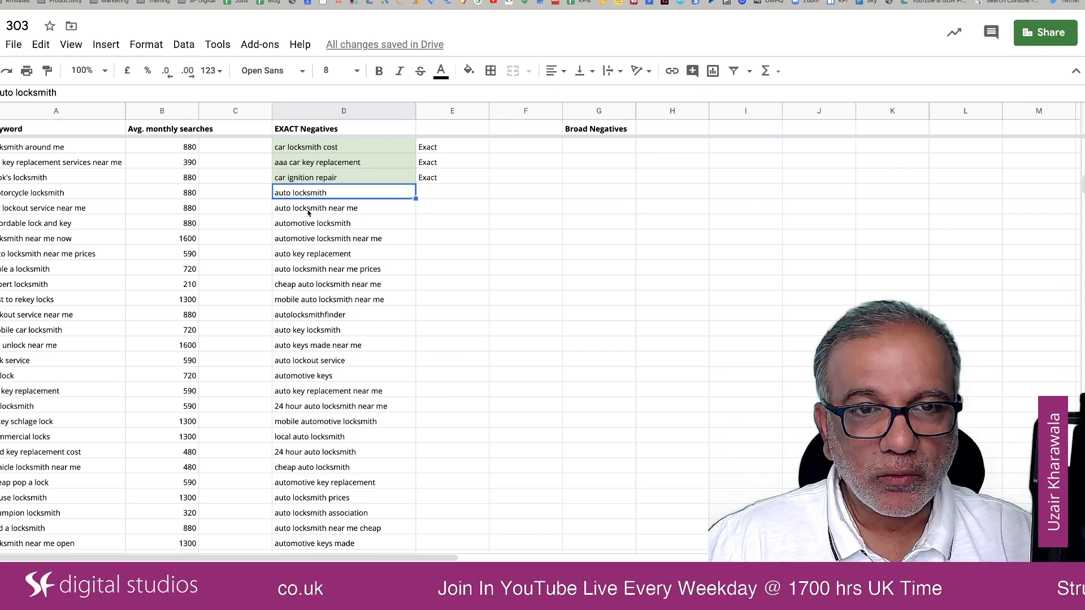
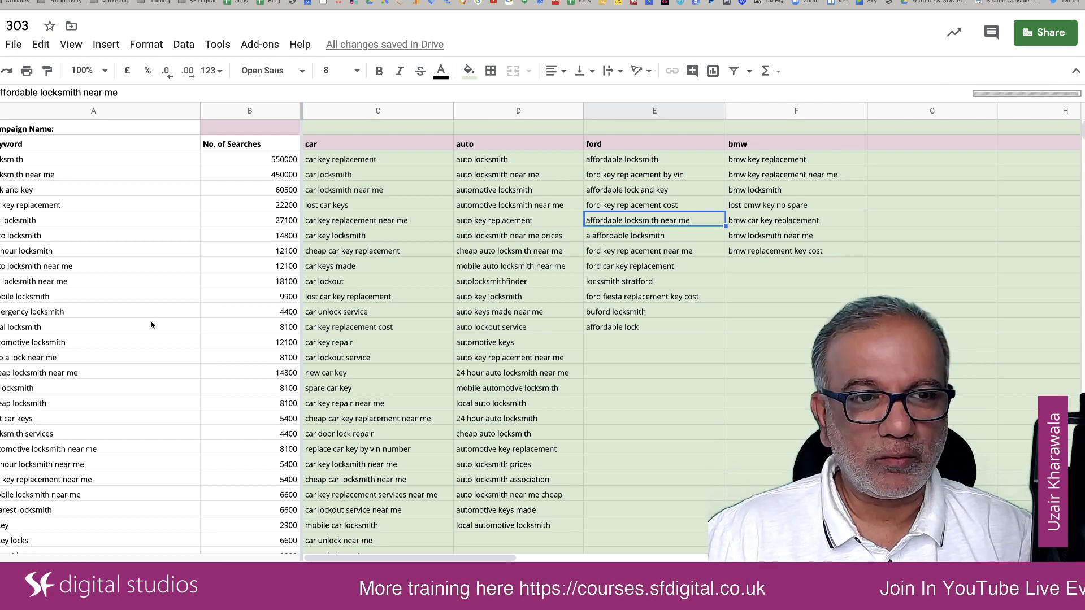
Step: Examine the keyword lists under "car", "auto", "ford" and "bmw" in the keyword filter sheet for irrelevant search terms
{"action": "scroll", "coordinate": [151, 325], "scroll_direction": "down", "scroll_amount": 2}
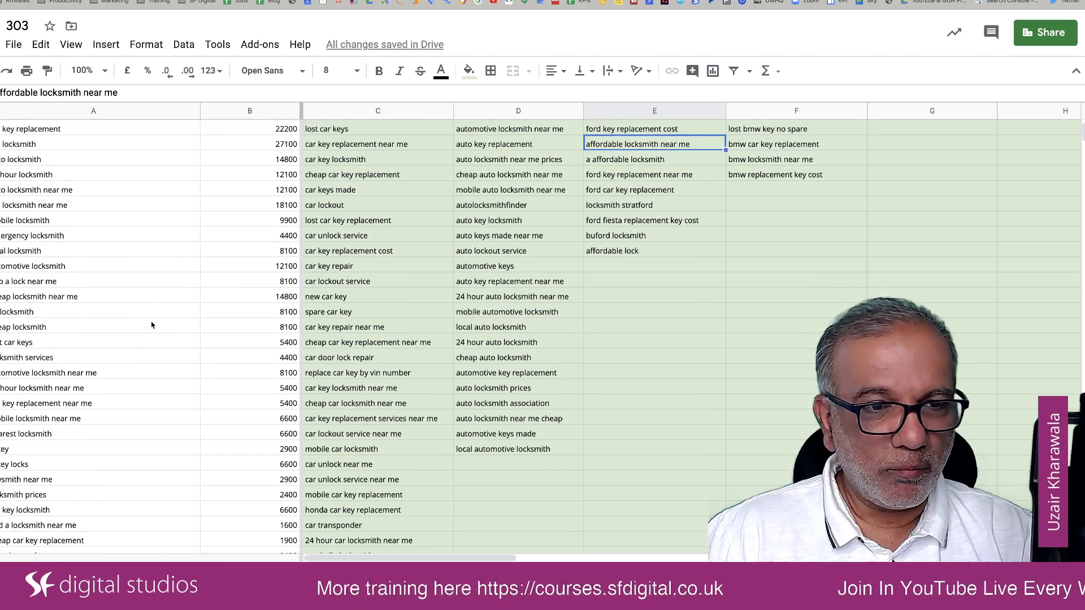
{"action": "scroll", "coordinate": [152, 325], "scroll_direction": "down", "scroll_amount": 2}
{"action": "scroll", "coordinate": [151, 325], "scroll_direction": "down", "scroll_amount": 5}
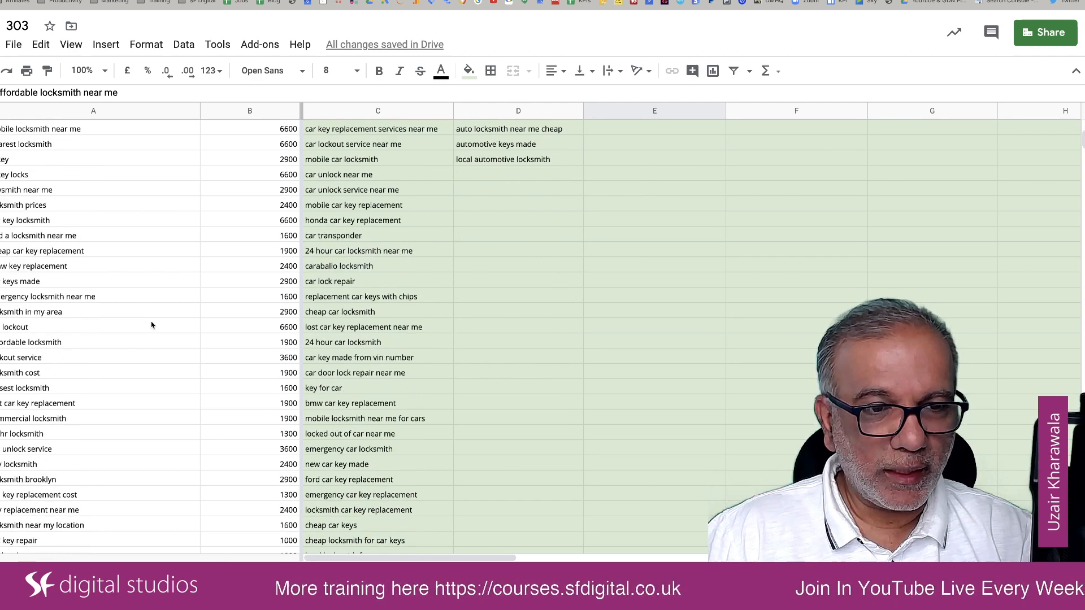
{"action": "scroll", "coordinate": [152, 325], "scroll_direction": "down", "scroll_amount": 3}
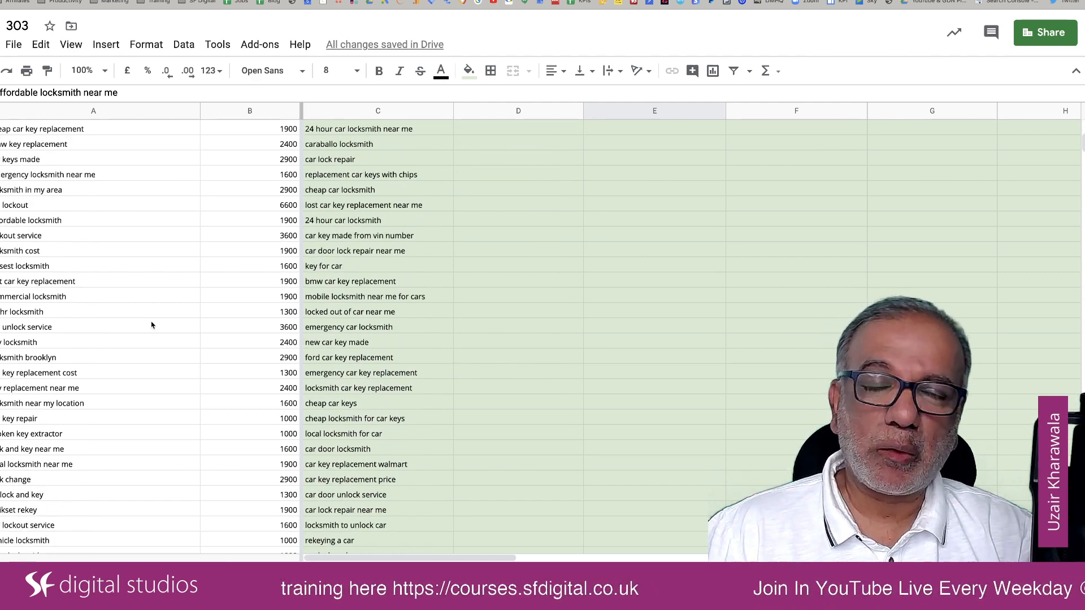
{"action": "scroll", "coordinate": [151, 325], "scroll_direction": "down", "scroll_amount": 1}
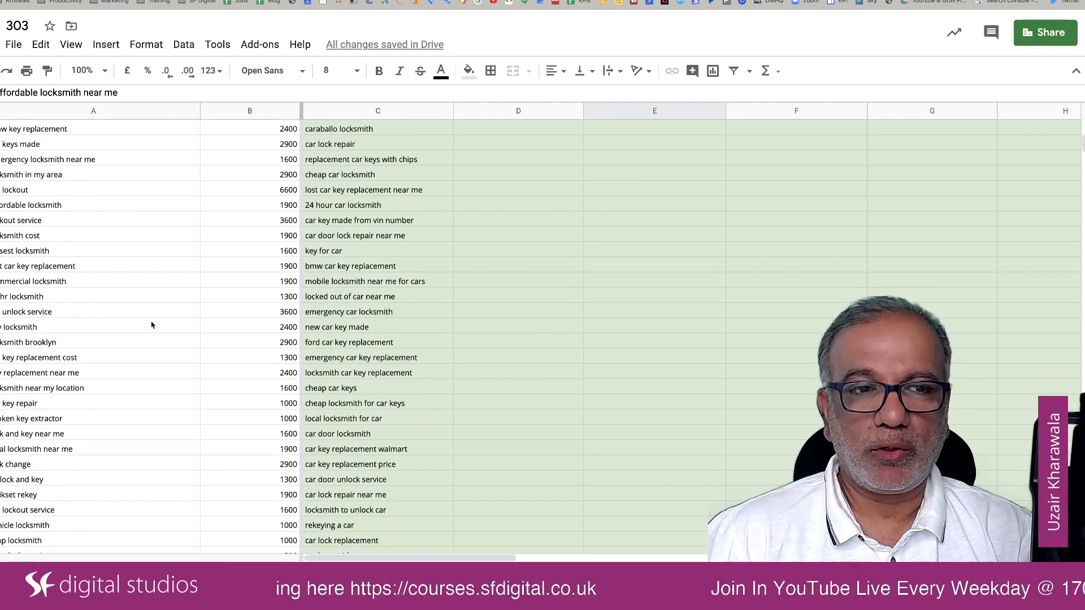
{"action": "scroll", "coordinate": [152, 324], "scroll_direction": "up", "scroll_amount": 10}
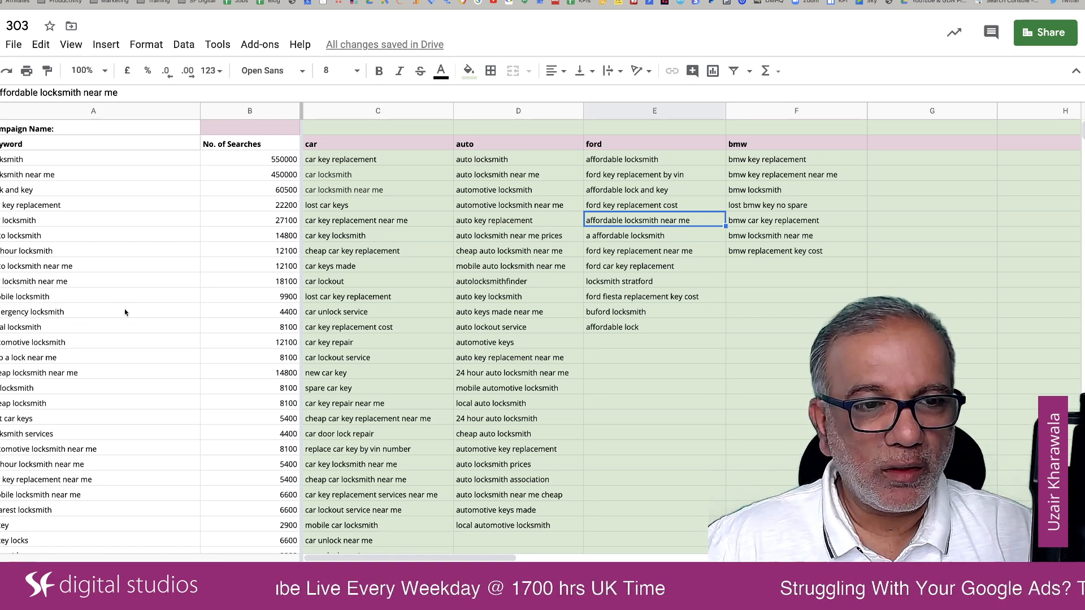
{"action": "scroll", "coordinate": [125, 313], "scroll_direction": "down", "scroll_amount": 5}
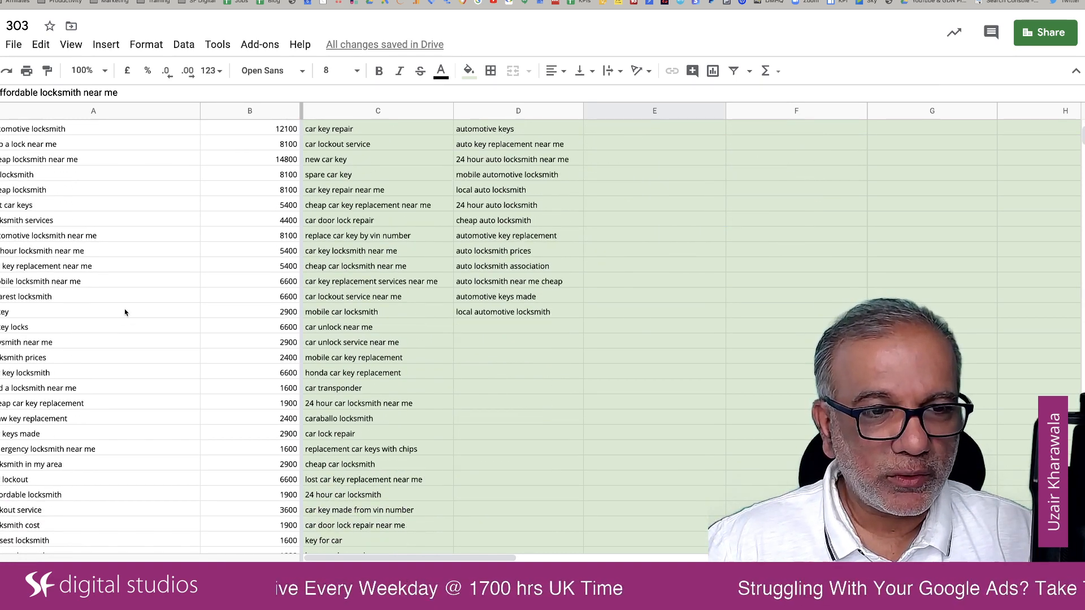
{"action": "scroll", "coordinate": [125, 312], "scroll_direction": "up", "scroll_amount": 5}
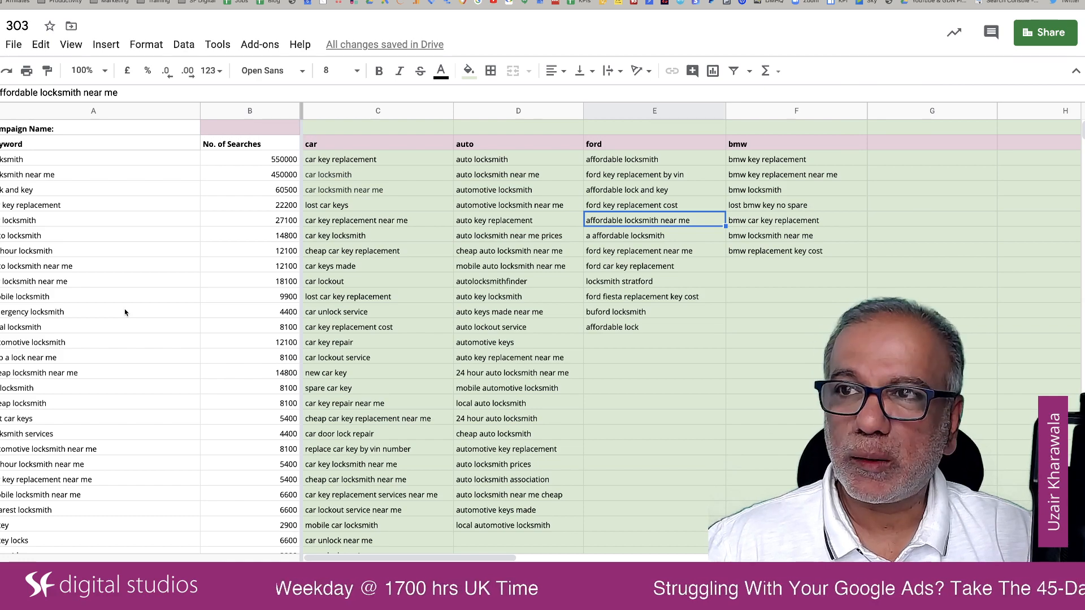
{"action": "scroll", "coordinate": [125, 312], "scroll_direction": "down", "scroll_amount": 4}
{"action": "scroll", "coordinate": [125, 313], "scroll_direction": "down", "scroll_amount": 8}
{"action": "scroll", "coordinate": [125, 312], "scroll_direction": "down", "scroll_amount": 1}
{"action": "scroll", "coordinate": [125, 312], "scroll_direction": "up", "scroll_amount": 4}
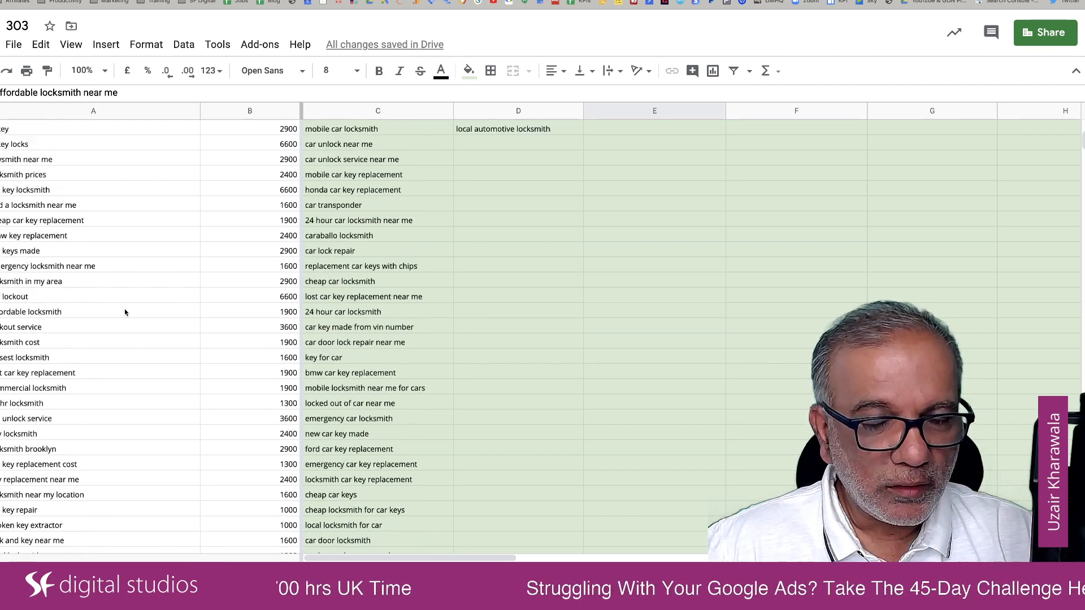
{"action": "scroll", "coordinate": [125, 312], "scroll_direction": "up", "scroll_amount": 9}
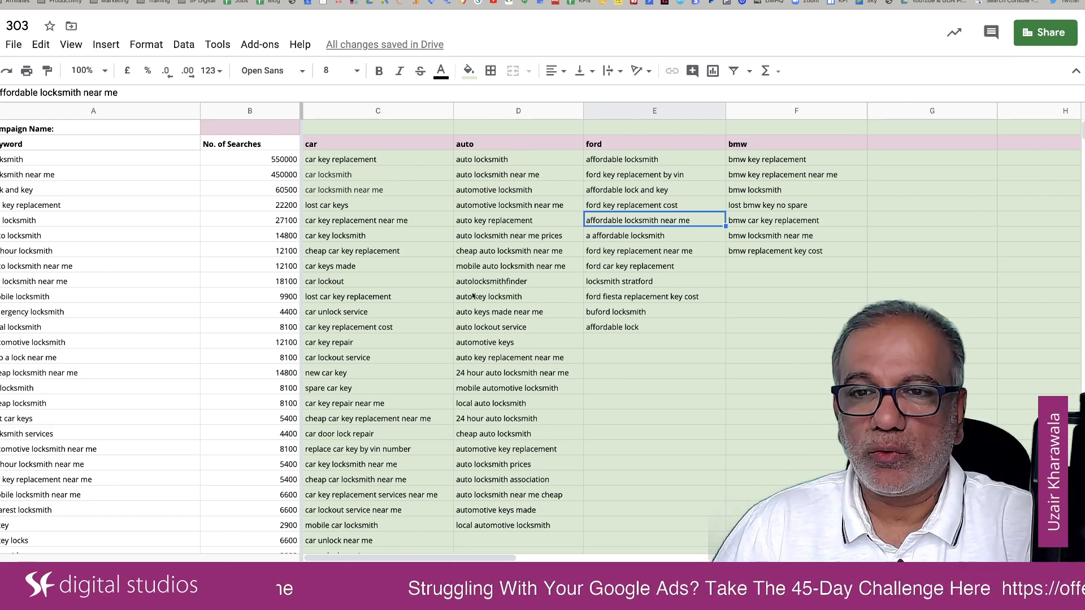
{"action": "scroll", "coordinate": [397, 421], "scroll_direction": "down", "scroll_amount": 3}
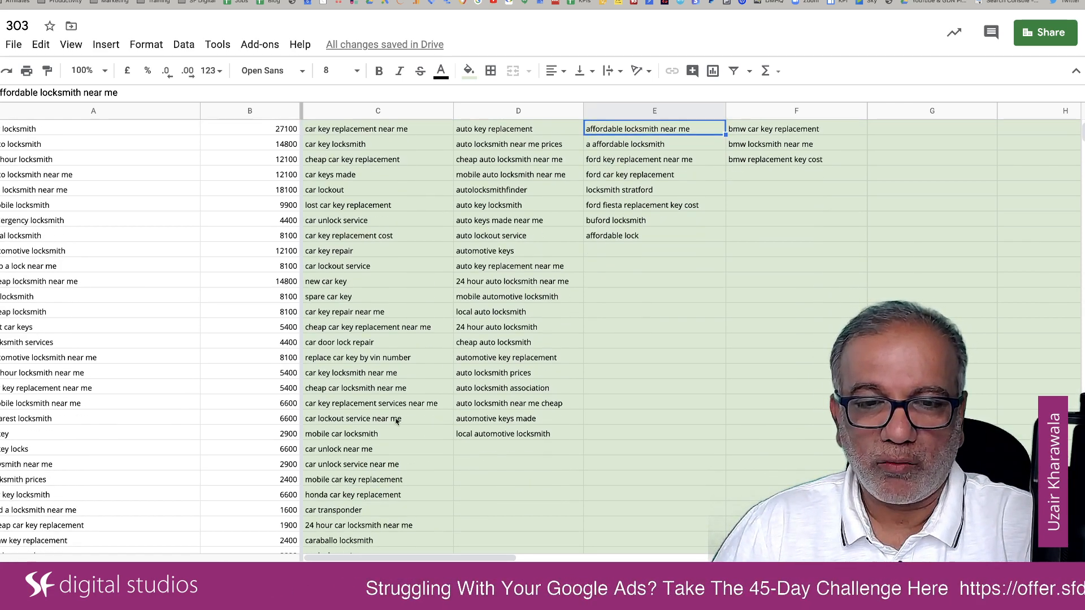
{"action": "scroll", "coordinate": [397, 421], "scroll_direction": "down", "scroll_amount": 10}
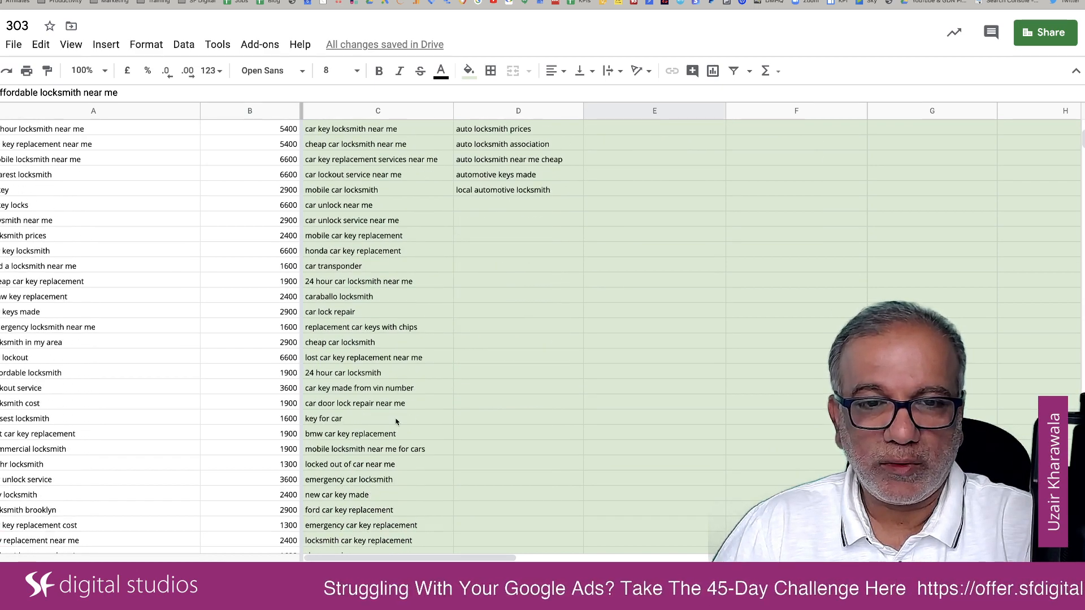
{"action": "scroll", "coordinate": [398, 421], "scroll_direction": "down", "scroll_amount": 3}
{"action": "scroll", "coordinate": [397, 421], "scroll_direction": "up", "scroll_amount": 10}
{"action": "scroll", "coordinate": [398, 421], "scroll_direction": "up", "scroll_amount": 5}
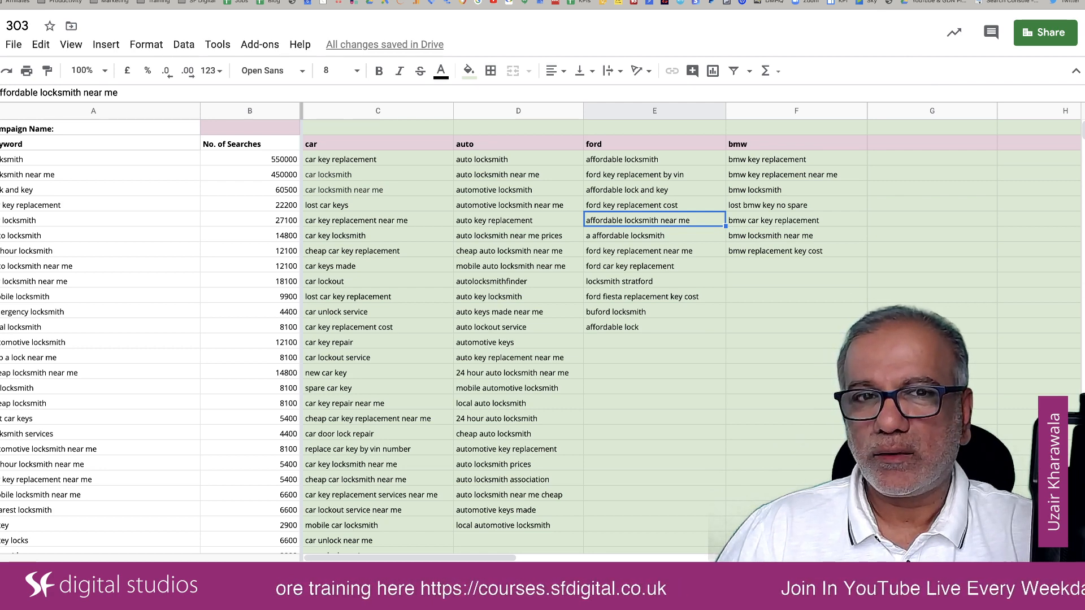
{"action": "left_click", "coordinate": [826, 416]}
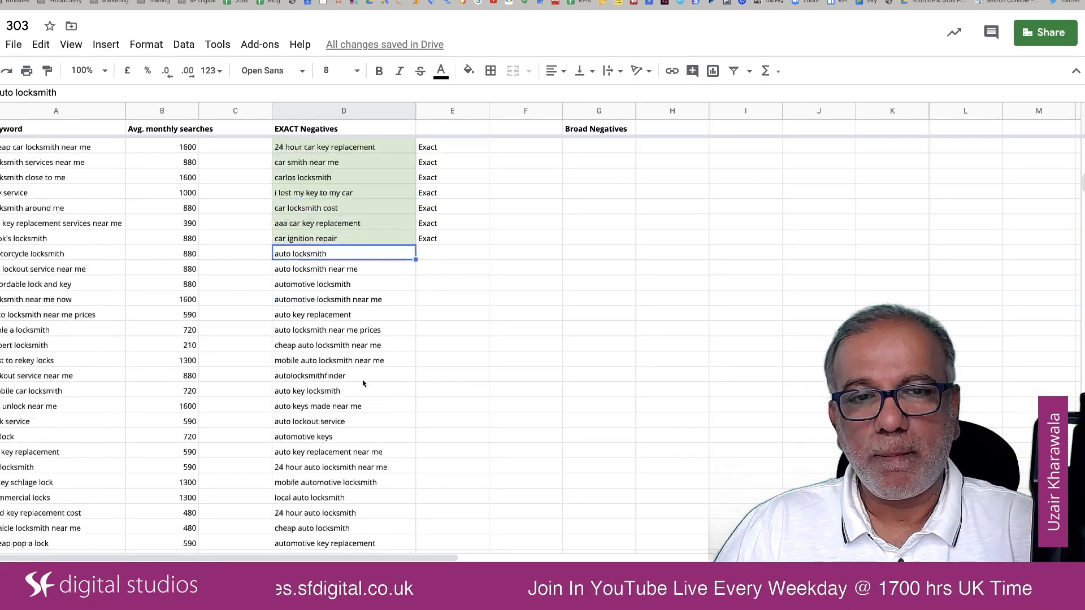
Step: Review the original keyword column in the negatives sheet for further unwanted or relevant locksmith searches
{"action": "scroll", "coordinate": [363, 384], "scroll_direction": "up", "scroll_amount": 10}
{"action": "scroll", "coordinate": [364, 384], "scroll_direction": "up", "scroll_amount": 15}
{"action": "scroll", "coordinate": [363, 384], "scroll_direction": "up", "scroll_amount": 5}
{"action": "scroll", "coordinate": [363, 384], "scroll_direction": "down", "scroll_amount": 8}
{"action": "scroll", "coordinate": [363, 383], "scroll_direction": "down", "scroll_amount": 15}
{"action": "scroll", "coordinate": [364, 383], "scroll_direction": "down", "scroll_amount": 7}
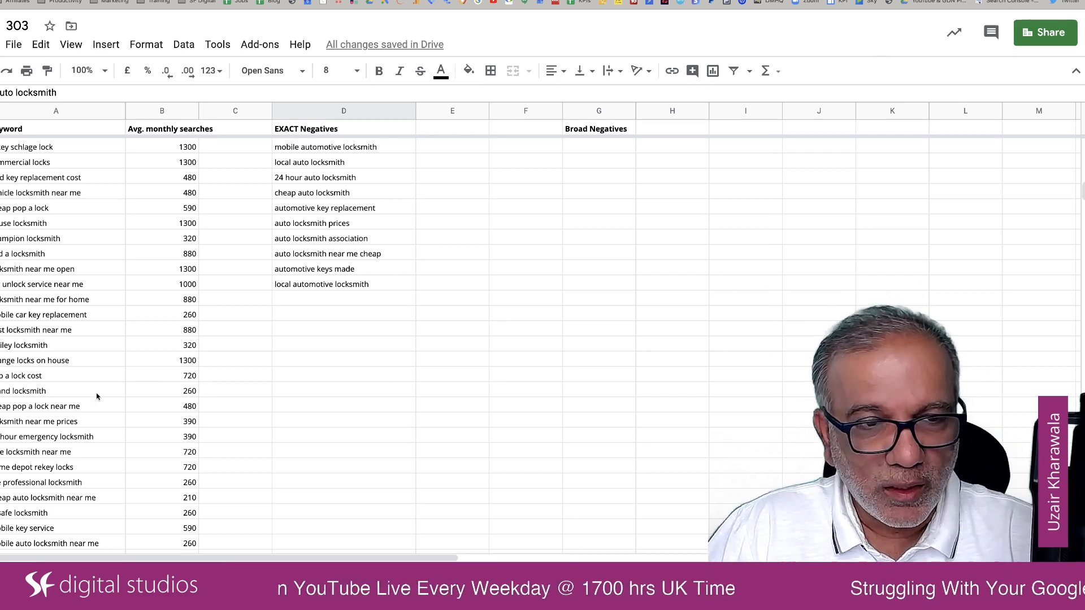
{"action": "scroll", "coordinate": [96, 396], "scroll_direction": "down", "scroll_amount": 1}
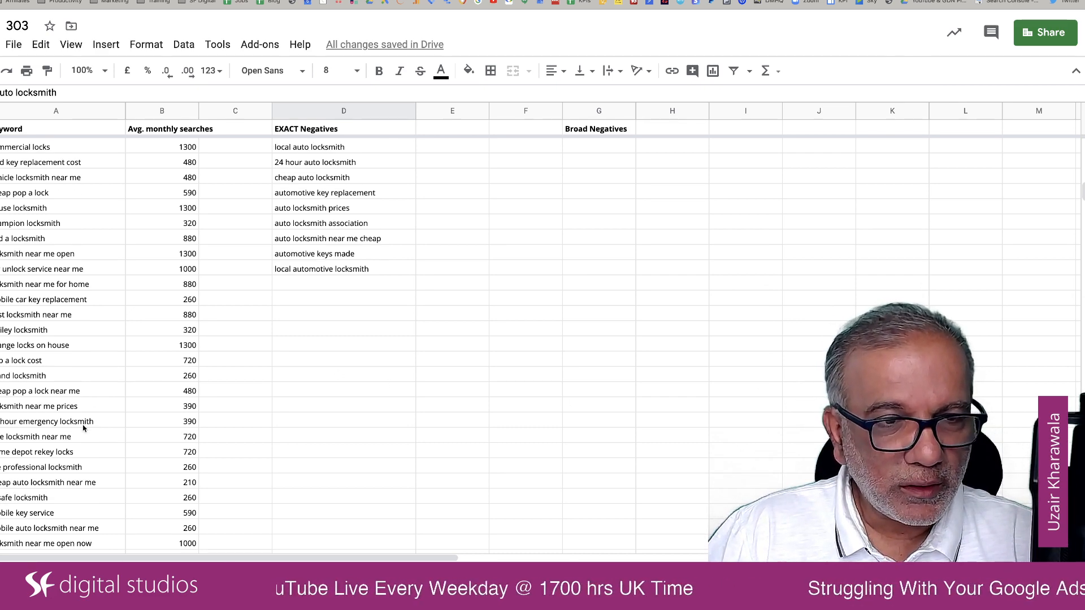
{"action": "scroll", "coordinate": [83, 428], "scroll_direction": "down", "scroll_amount": 2}
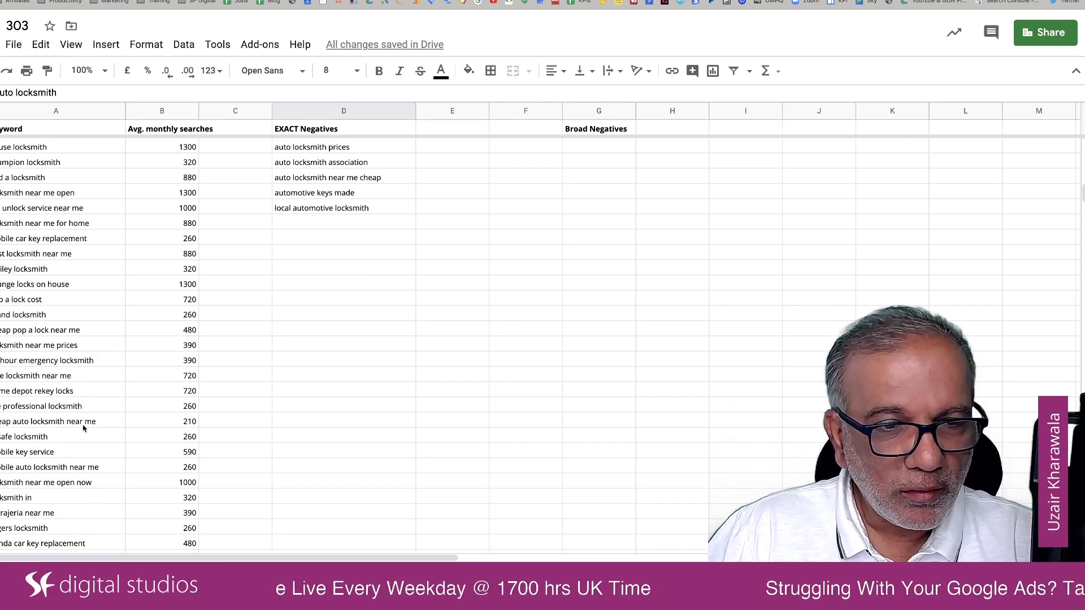
{"action": "scroll", "coordinate": [83, 427], "scroll_direction": "down", "scroll_amount": 1}
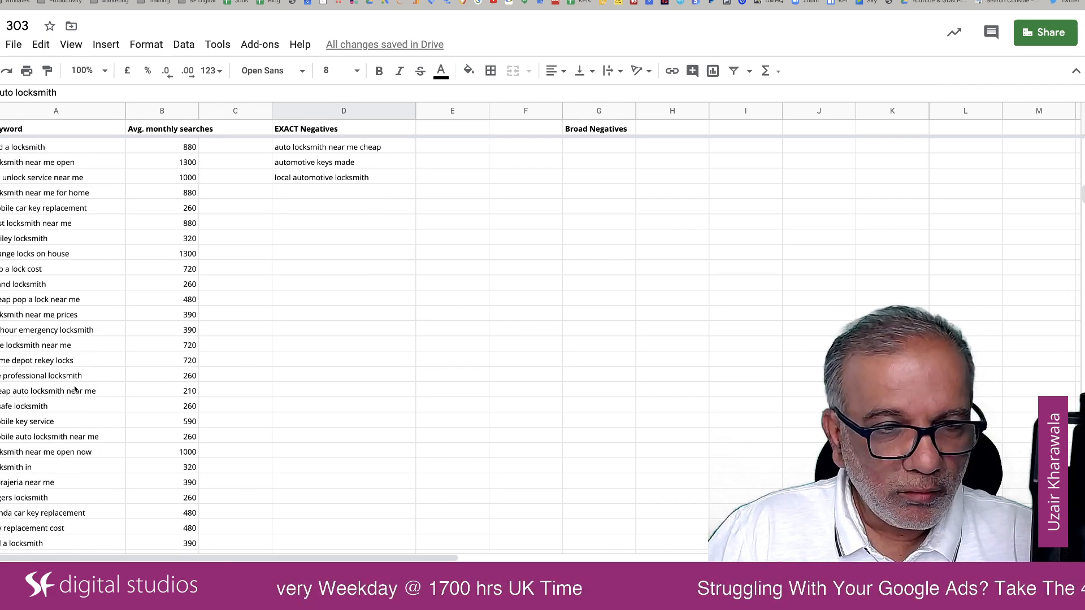
{"action": "scroll", "coordinate": [75, 389], "scroll_direction": "down", "scroll_amount": 1}
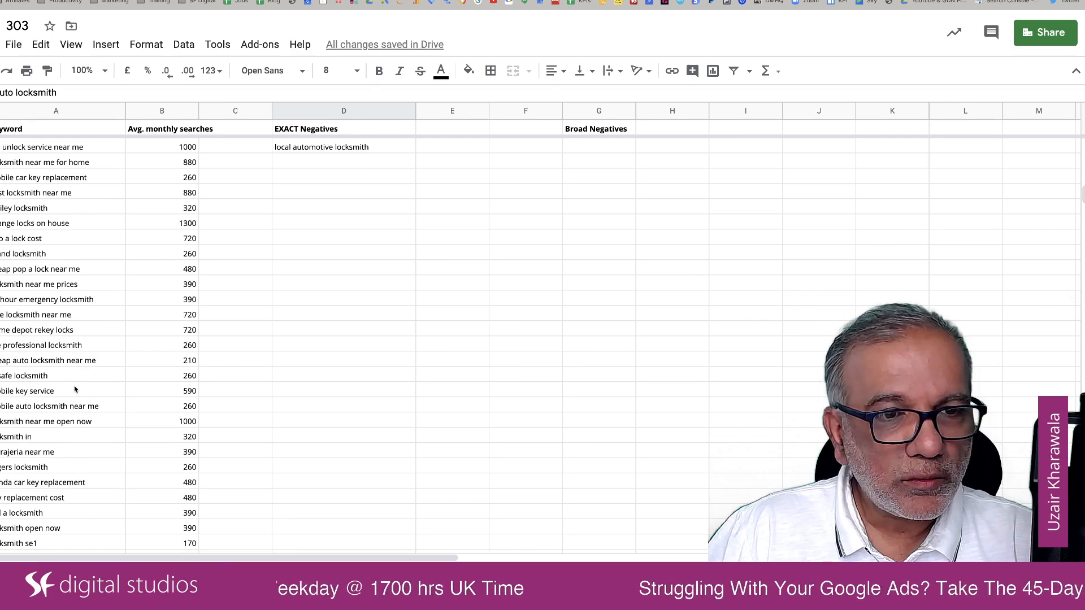
{"action": "scroll", "coordinate": [75, 389], "scroll_direction": "down", "scroll_amount": 1}
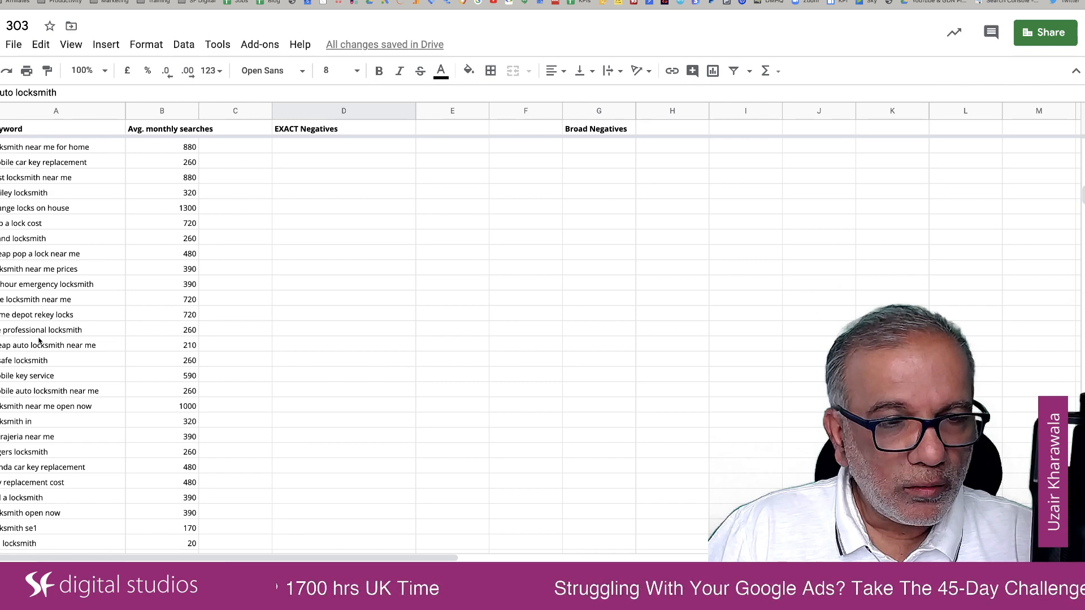
{"action": "scroll", "coordinate": [39, 340], "scroll_direction": "down", "scroll_amount": 1}
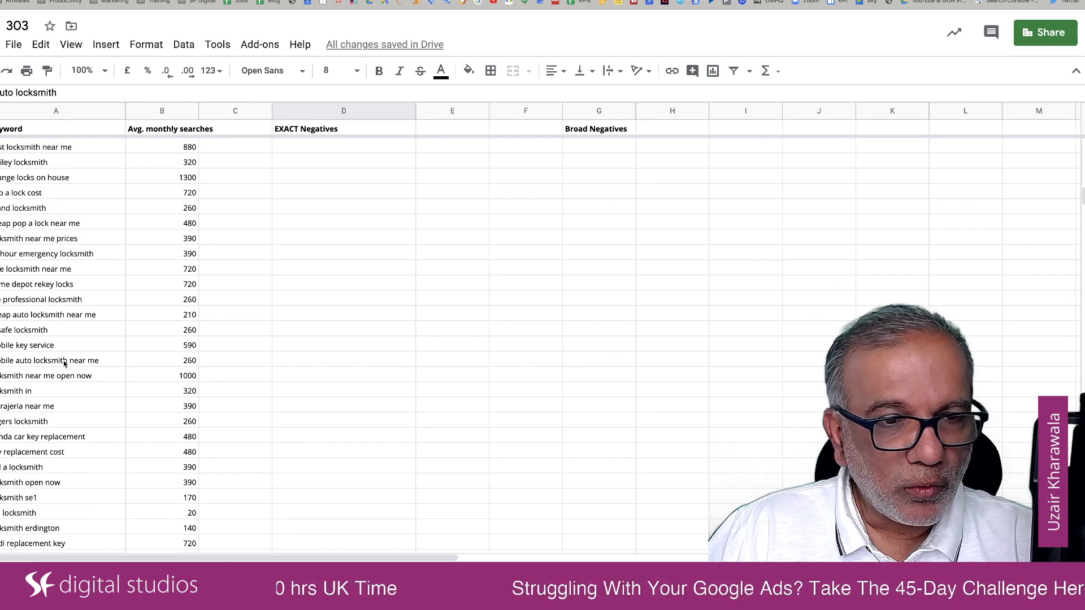
{"action": "scroll", "coordinate": [65, 364], "scroll_direction": "down", "scroll_amount": 1}
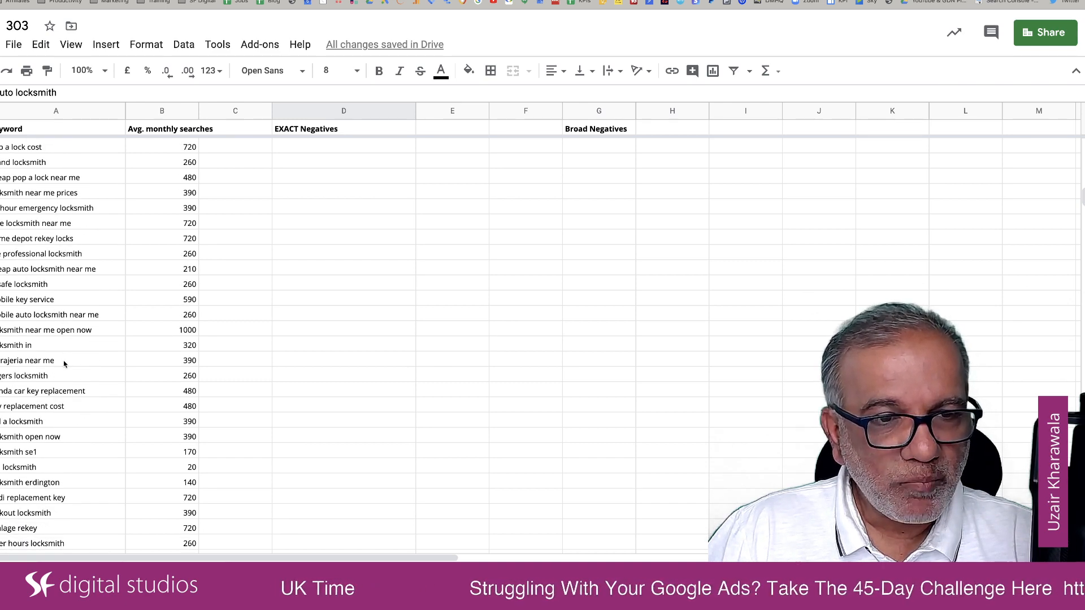
{"action": "scroll", "coordinate": [64, 363], "scroll_direction": "down", "scroll_amount": 2}
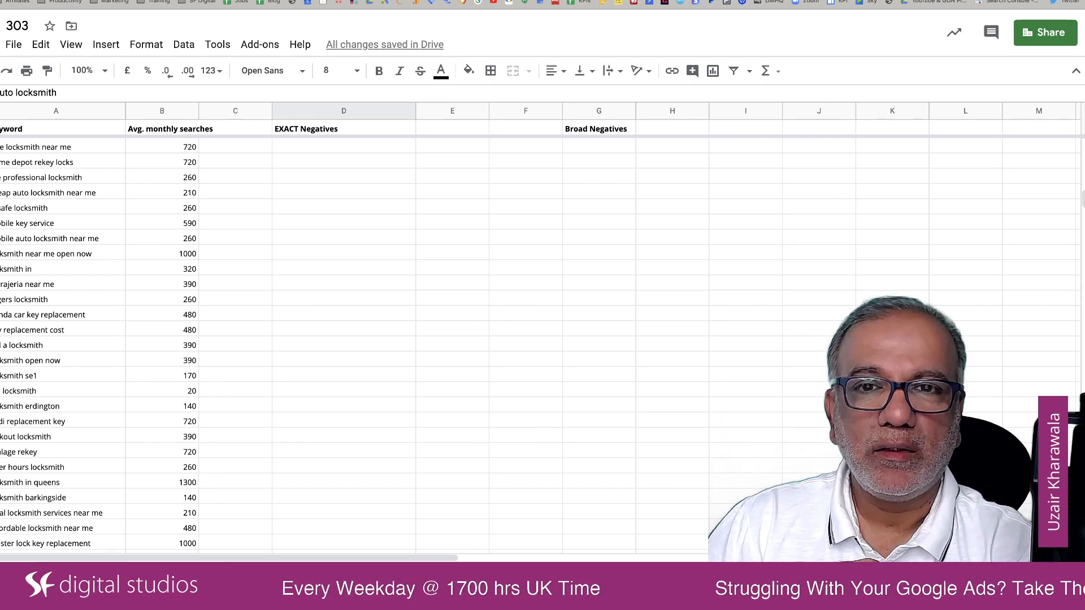
Step: Select the whole EXACT Negatives list, from "local automotive locksmith" up to "car key replacement"
{"action": "scroll", "coordinate": [506, 346], "scroll_direction": "up", "scroll_amount": 5}
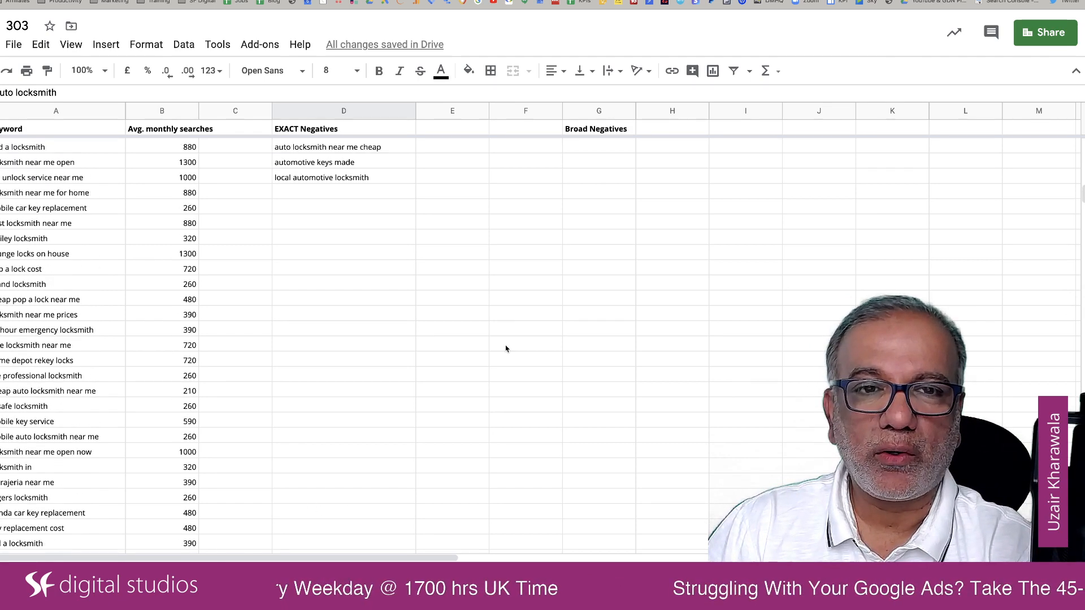
{"action": "scroll", "coordinate": [505, 349], "scroll_direction": "up", "scroll_amount": 1}
{"action": "left_click", "coordinate": [368, 295]}
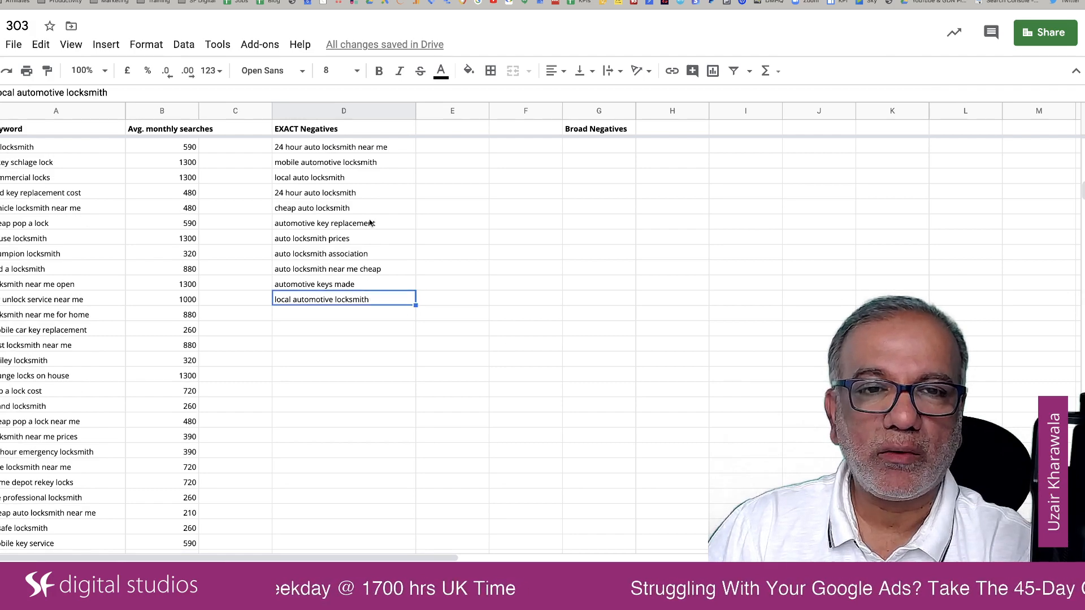
{"action": "scroll", "coordinate": [370, 222], "scroll_direction": "up", "scroll_amount": 6}
{"action": "scroll", "coordinate": [370, 223], "scroll_direction": "up", "scroll_amount": 8}
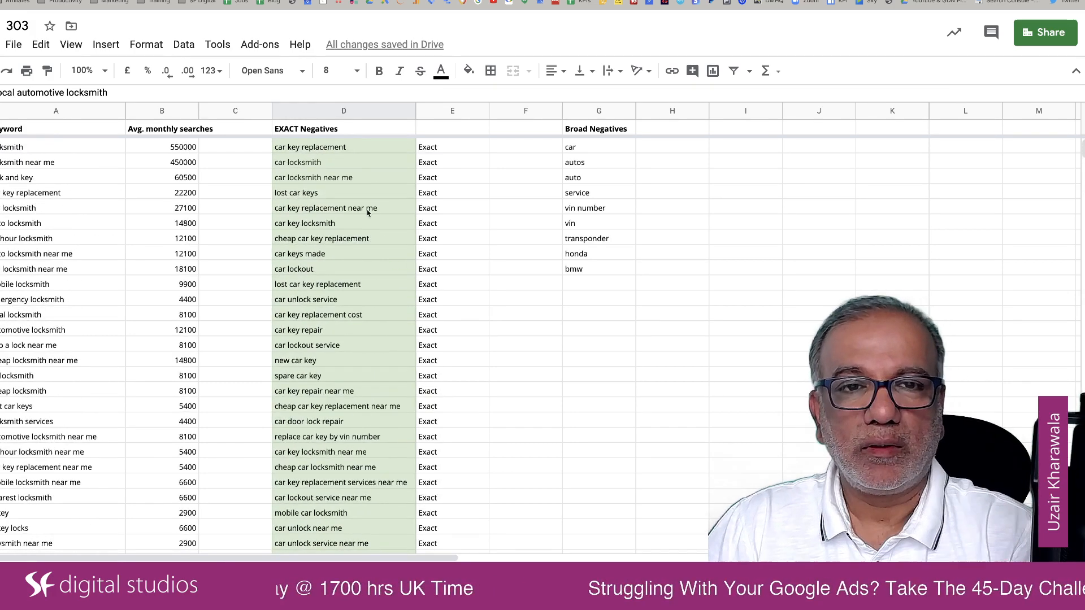
{"action": "left_click", "coordinate": [361, 149], "text": "shift"}
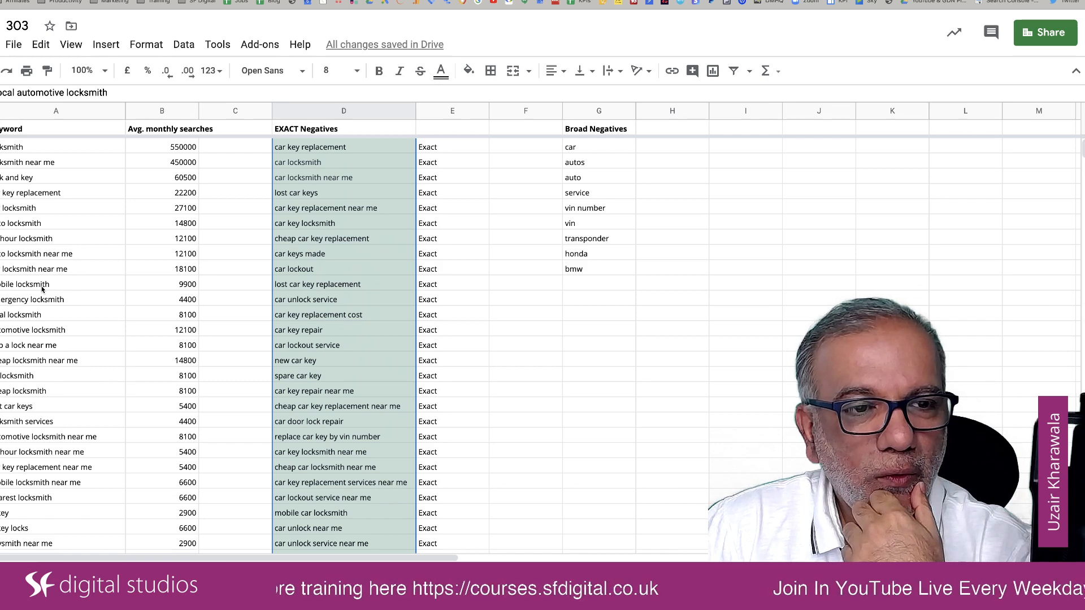
Step: Replace the "car" filter term in the keyword filter sheet with "emergency locksmith"
{"action": "left_click", "coordinate": [35, 316]}
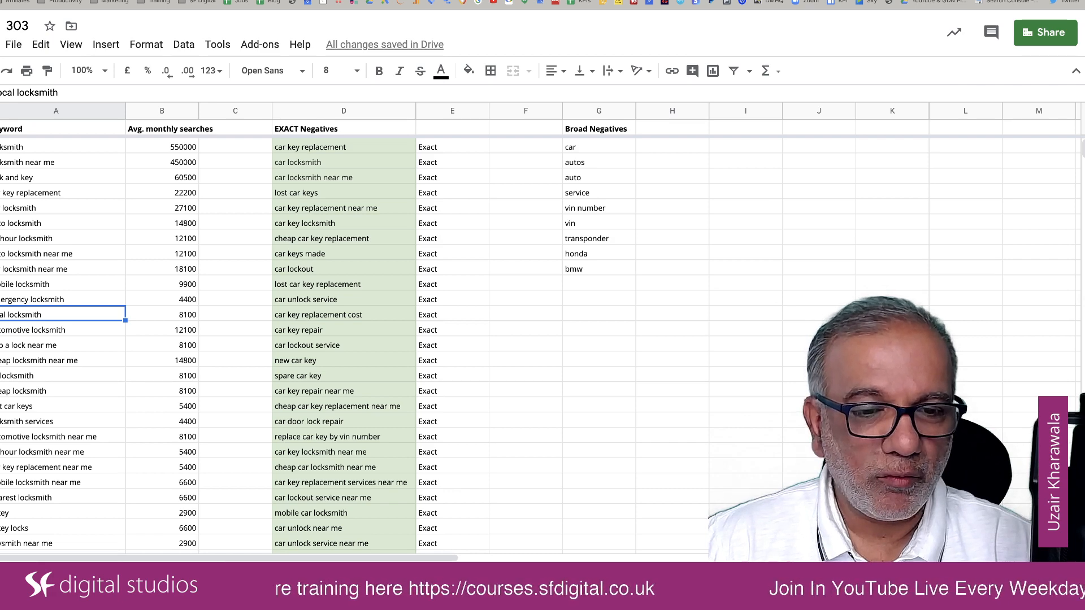
{"action": "key", "text": "ctrl+shift+Page_Down"}
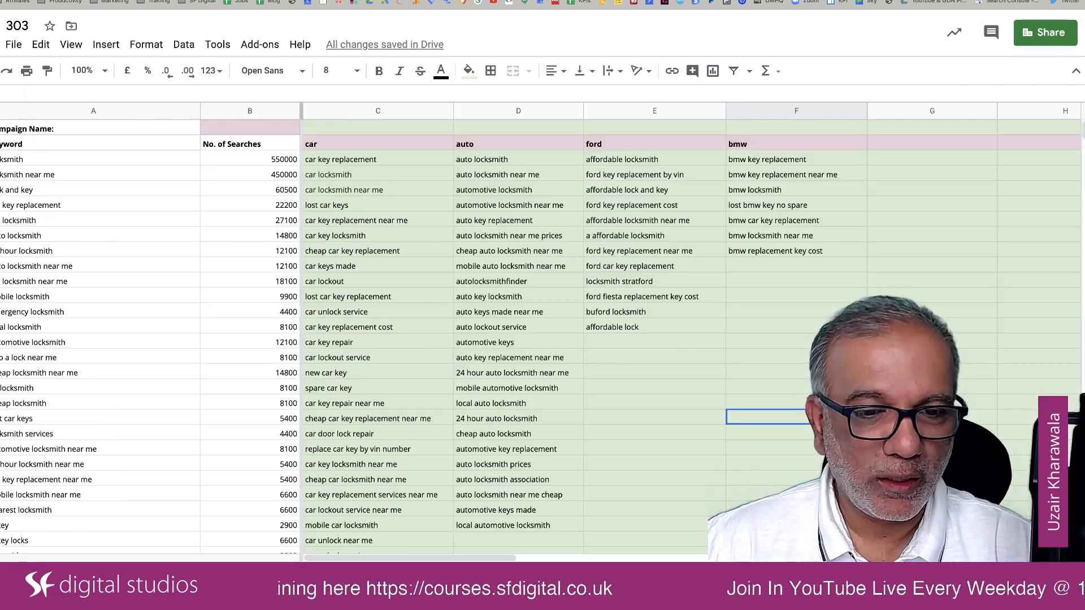
{"action": "left_click", "coordinate": [376, 146]}
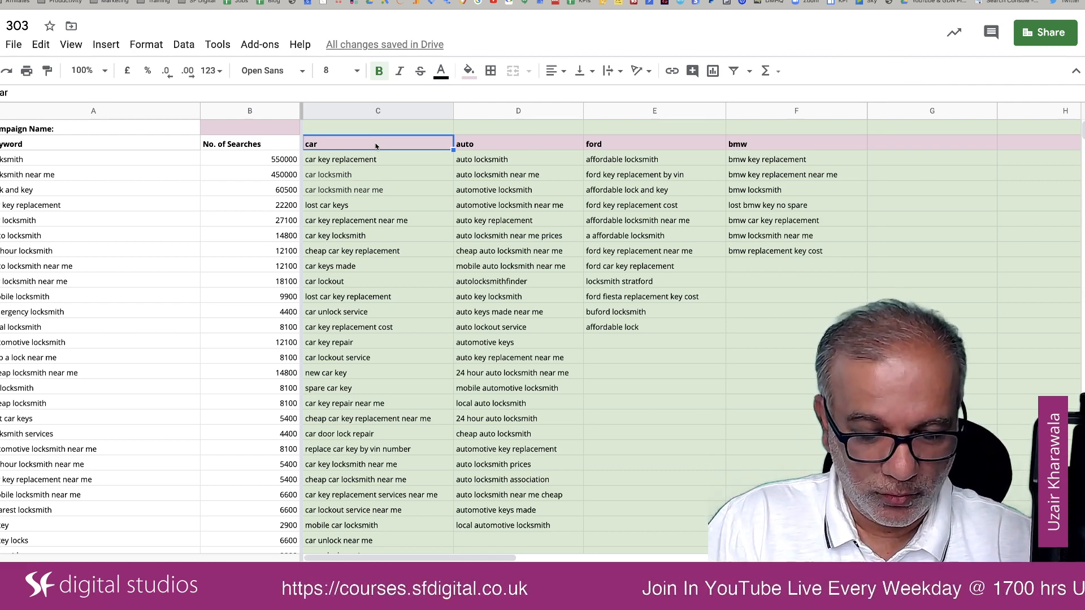
{"action": "type", "text": "emergency locksmit"}
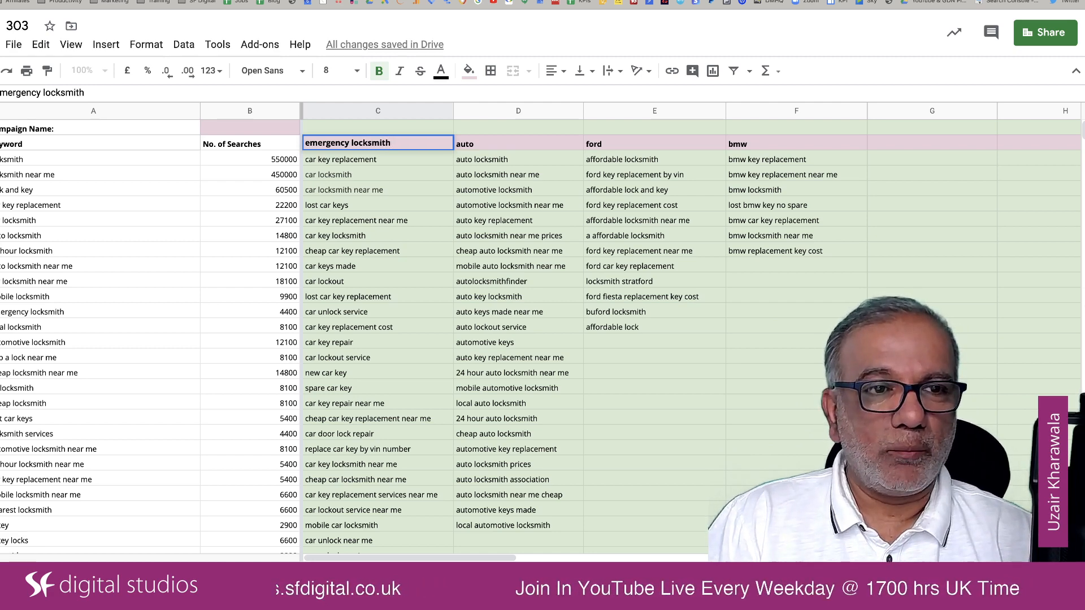
{"action": "type", "text": "h"}
{"action": "key", "text": "Tab"}
Step: Replace the "auto" filter term in the header row with "local locksmith"
{"action": "type", "text": "lo"}
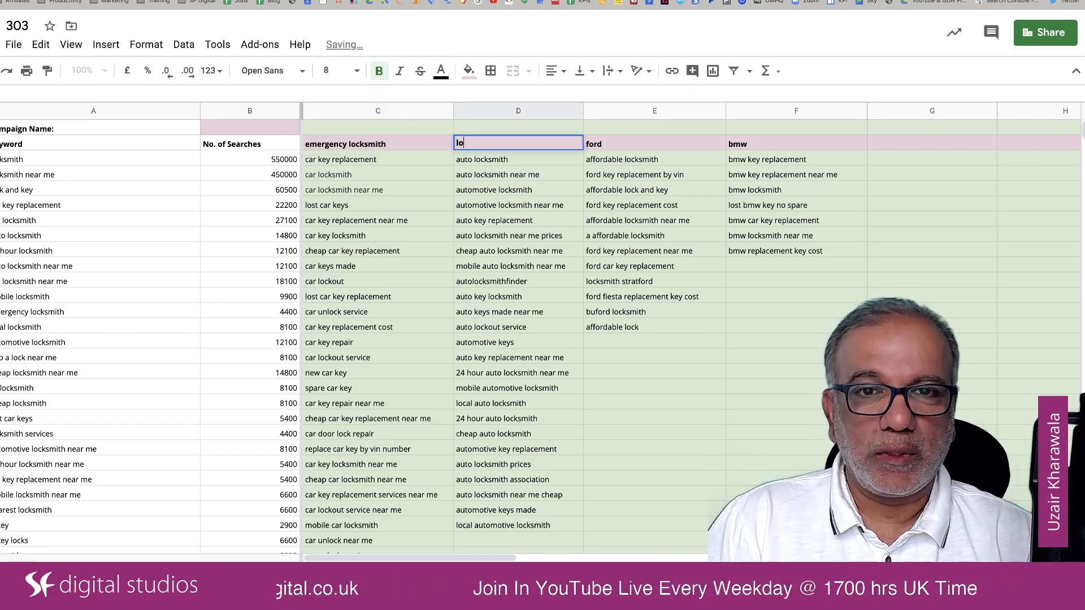
{"action": "type", "text": "cal lock"}
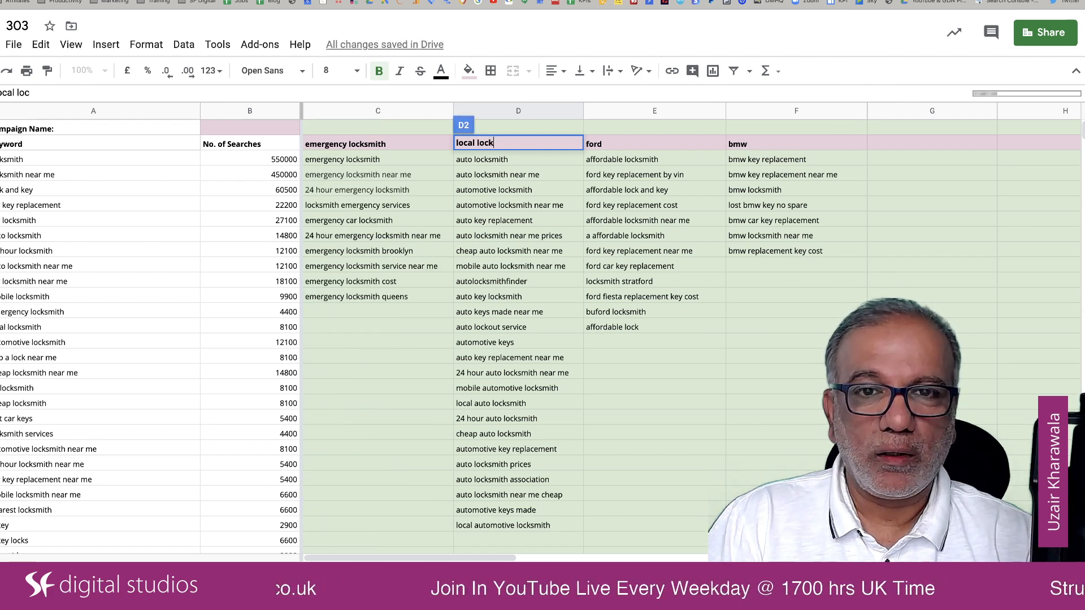
{"action": "type", "text": "smith"}
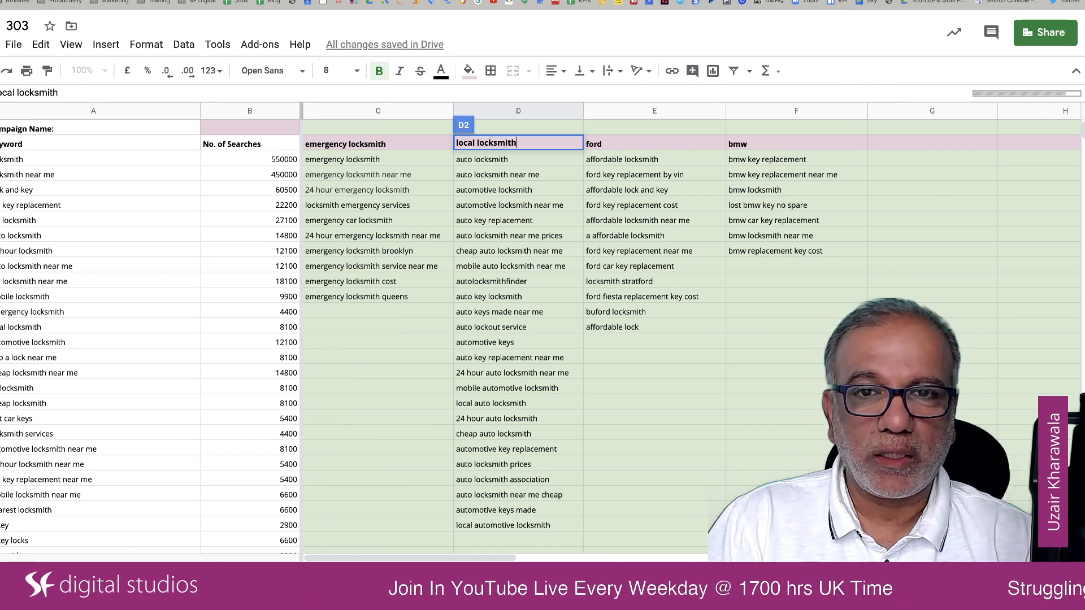
{"action": "key", "text": "Tab"}
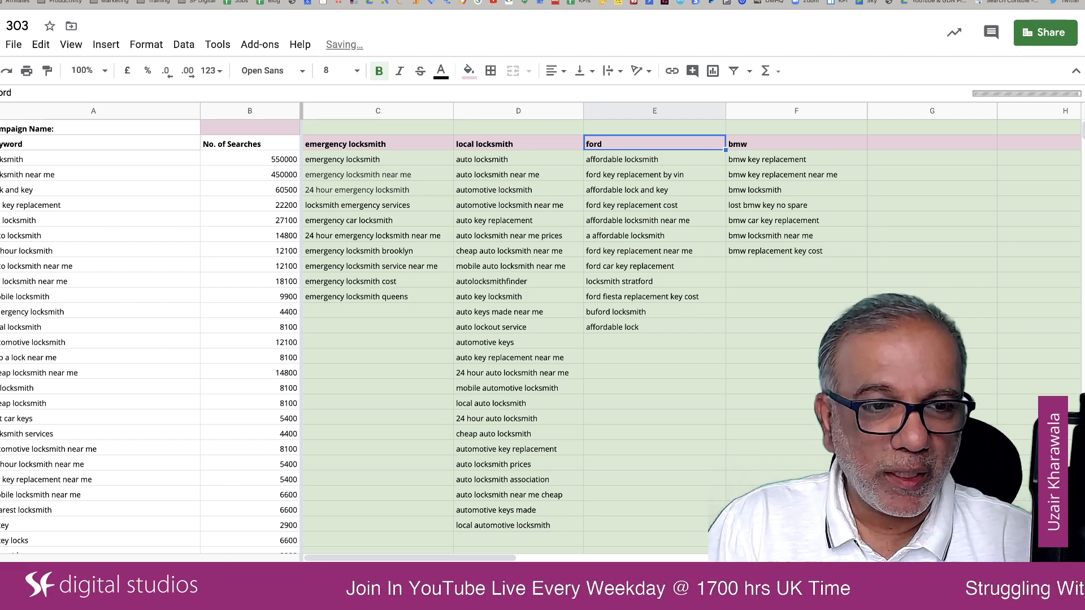
Step: Replace the "ford" filter term in the header row with "mobile locksmith"
{"action": "type", "text": "mo"}
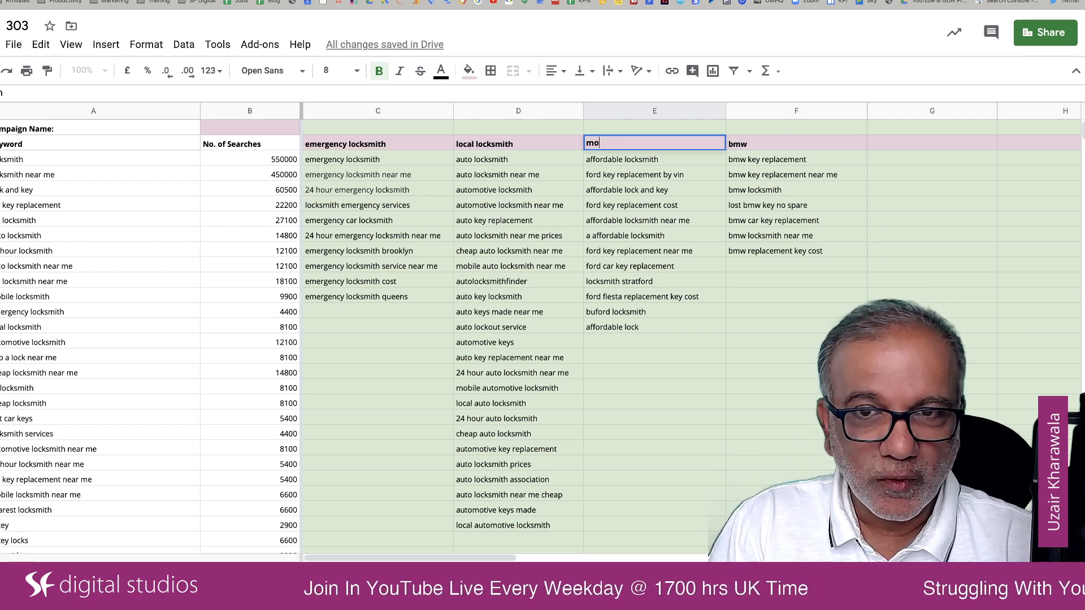
{"action": "type", "text": "bile lock"}
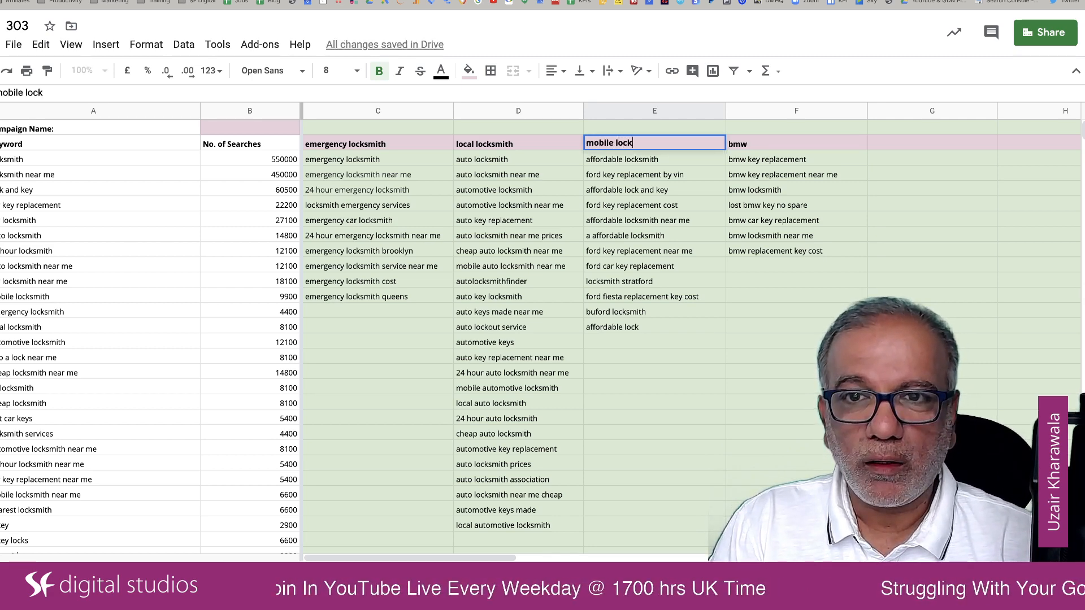
{"action": "type", "text": "smith"}
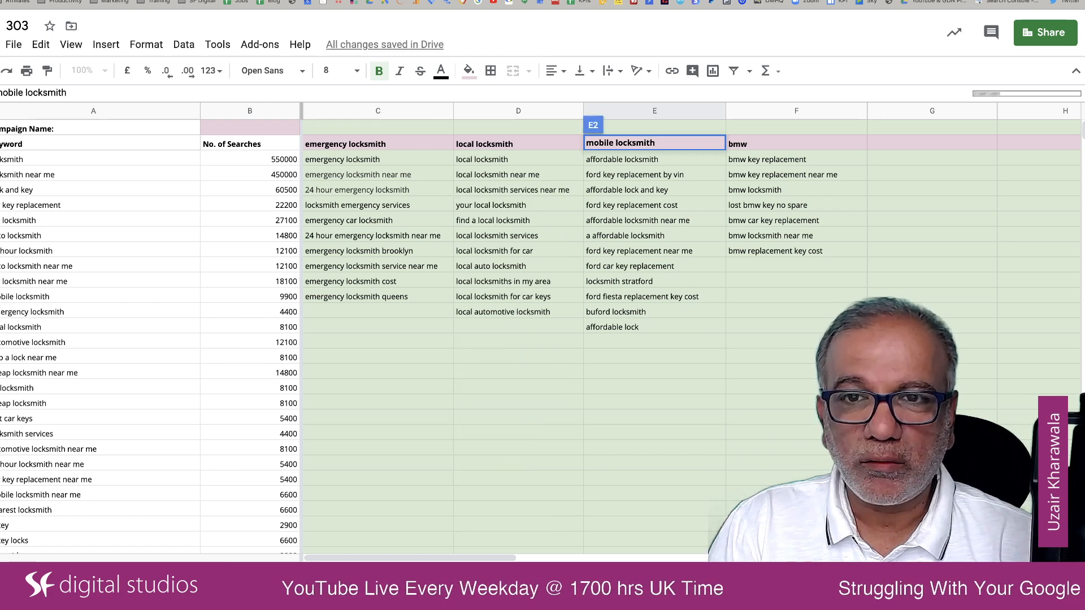
{"action": "key", "text": "Tab"}
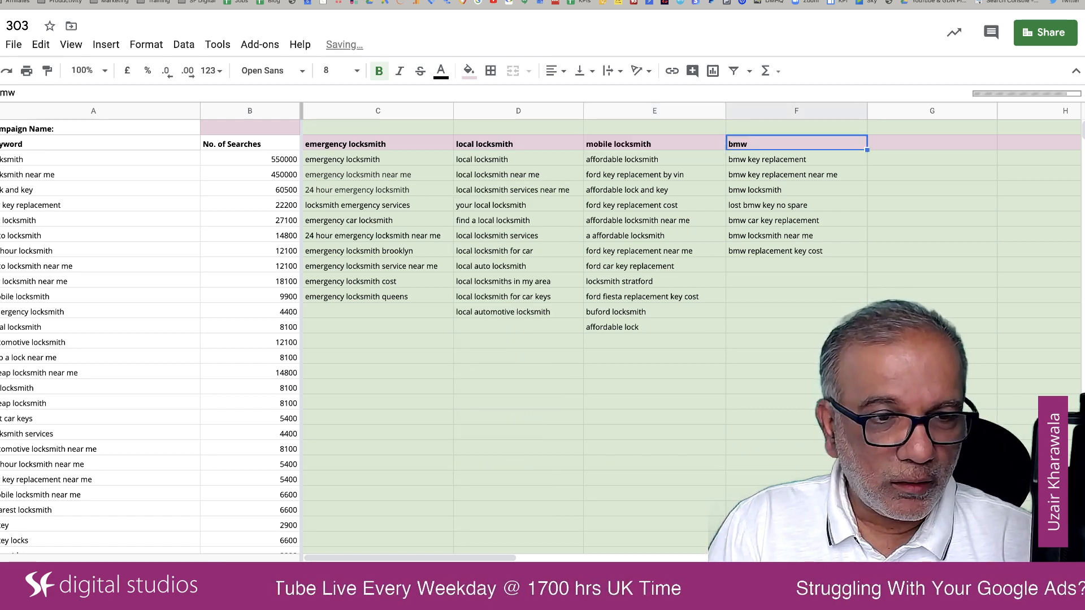
Step: Replace the "bmw" filter term in the header row with "cheap locksmith"
{"action": "type", "text": "che"}
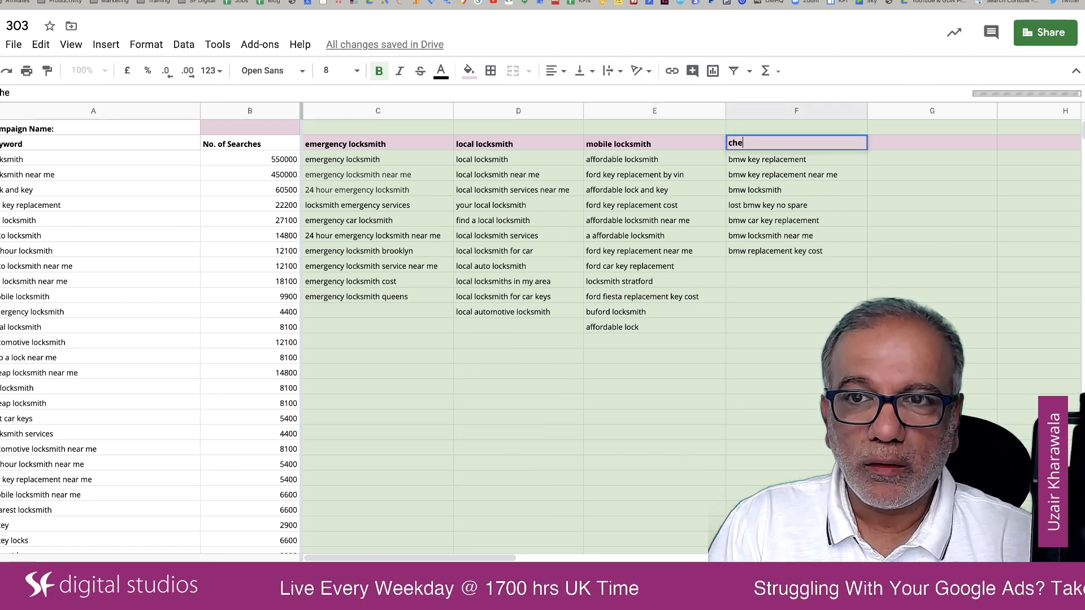
{"action": "type", "text": "ap locksmith"}
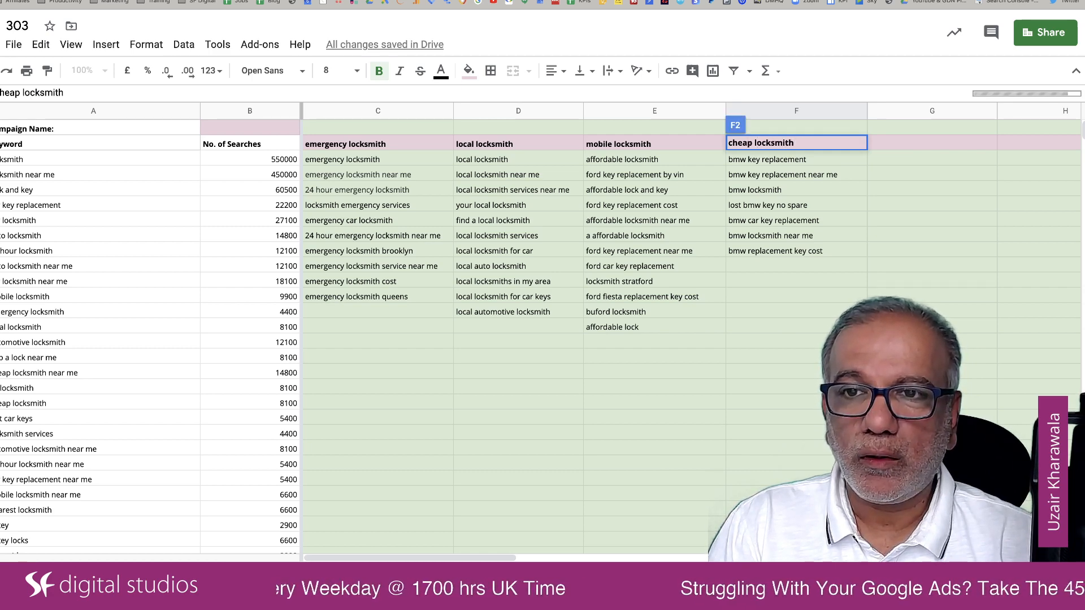
{"action": "key", "text": "Tab"}
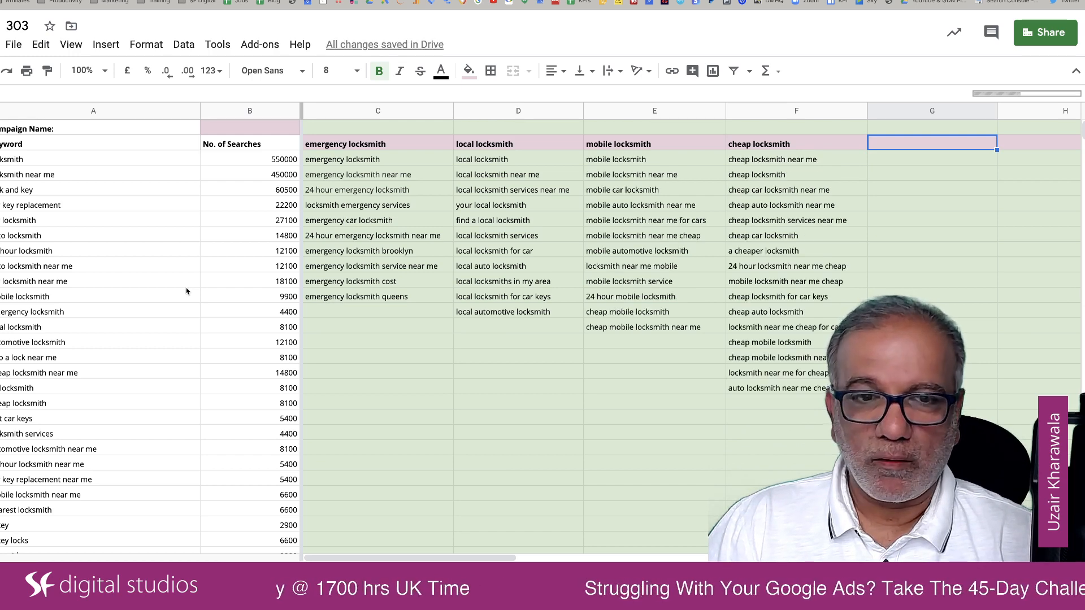
Step: Look through the original keyword column for more themes and enter "affordable locksmith" in G2 and "commercial locksmith" in H2 as filter terms
{"action": "scroll", "coordinate": [187, 291], "scroll_direction": "down", "scroll_amount": 1}
{"action": "scroll", "coordinate": [187, 291], "scroll_direction": "down", "scroll_amount": 1}
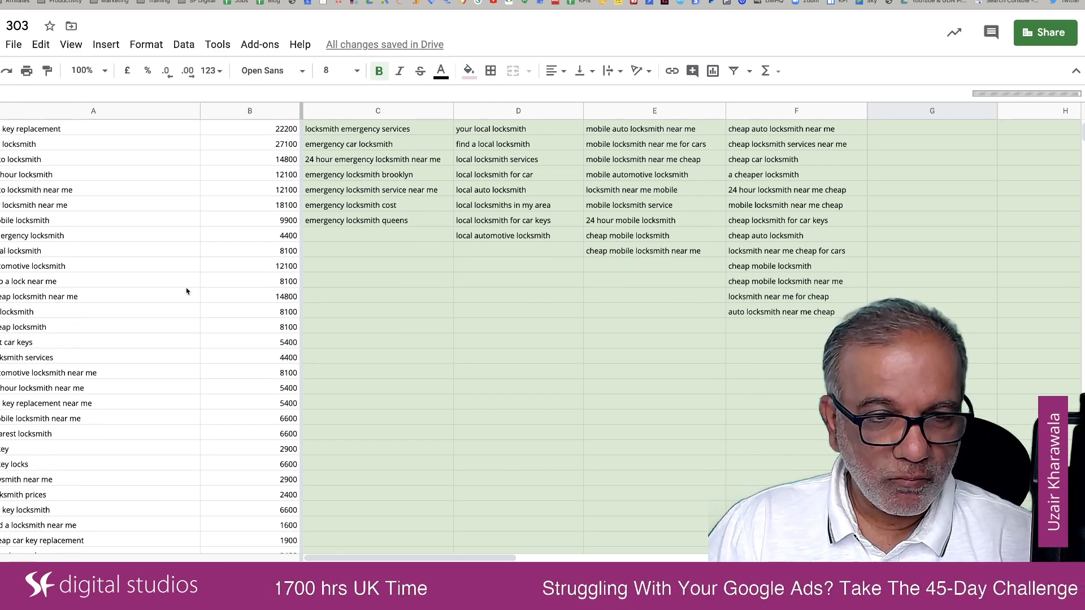
{"action": "scroll", "coordinate": [187, 291], "scroll_direction": "down", "scroll_amount": 2}
{"action": "scroll", "coordinate": [187, 291], "scroll_direction": "down", "scroll_amount": 2}
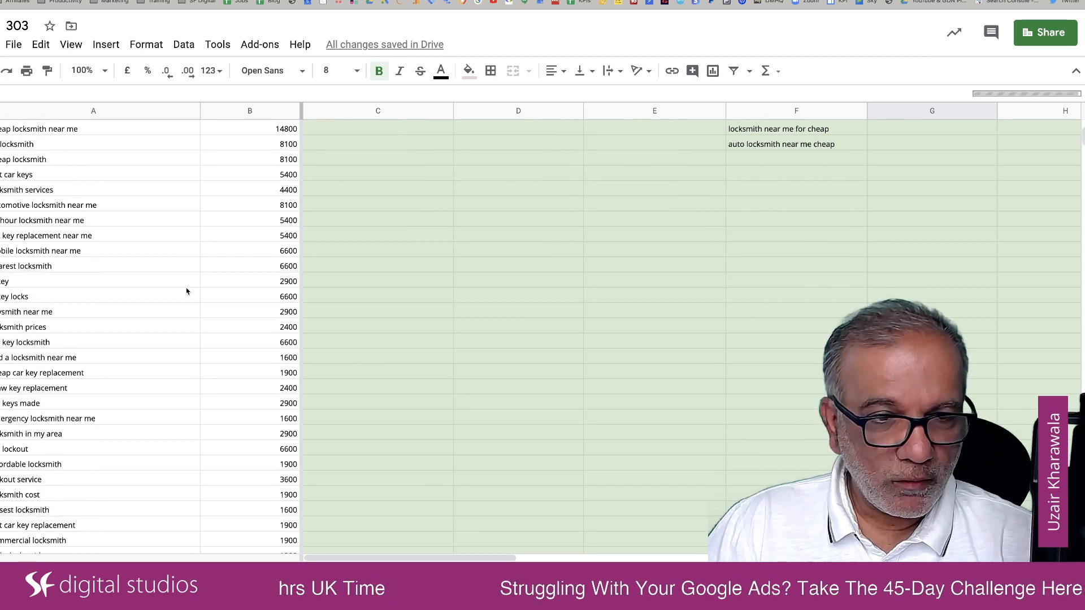
{"action": "left_click", "coordinate": [66, 465]}
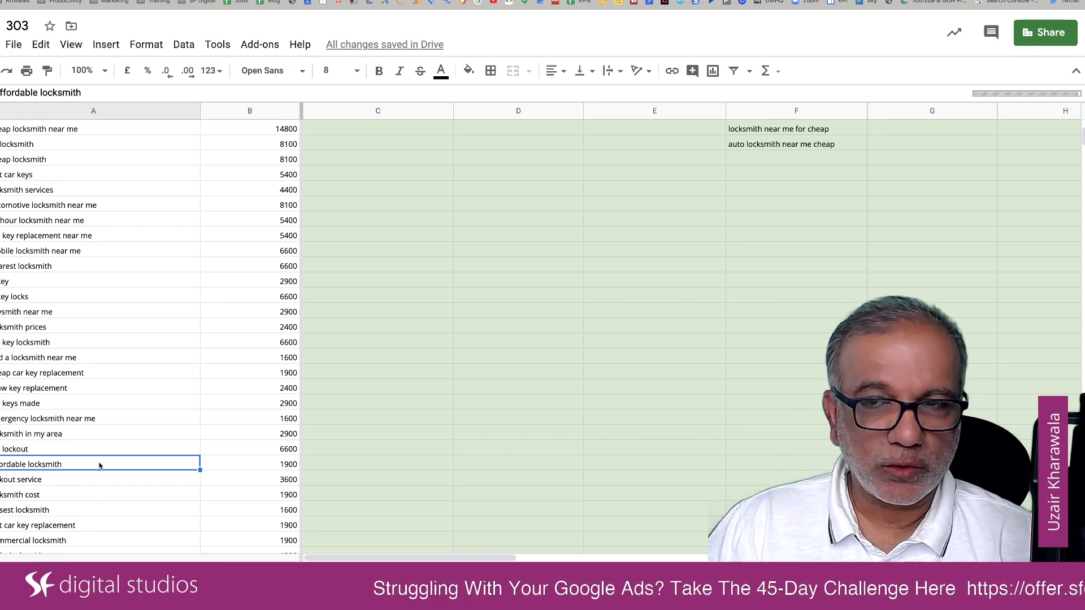
{"action": "scroll", "coordinate": [100, 467], "scroll_direction": "up", "scroll_amount": 5}
{"action": "left_click", "coordinate": [934, 139]}
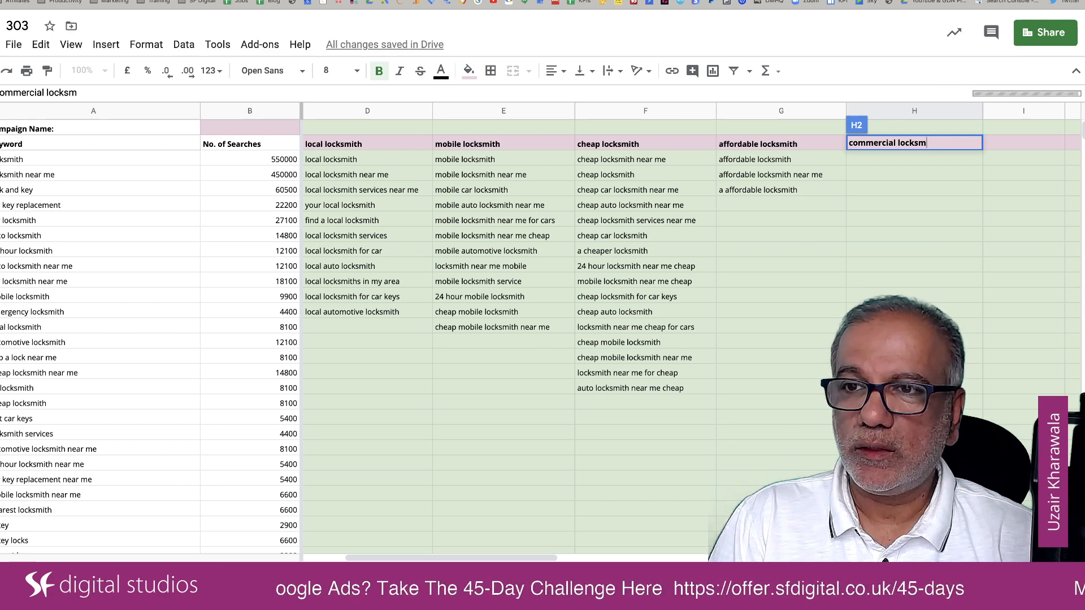
{"action": "type", "text": "th"}
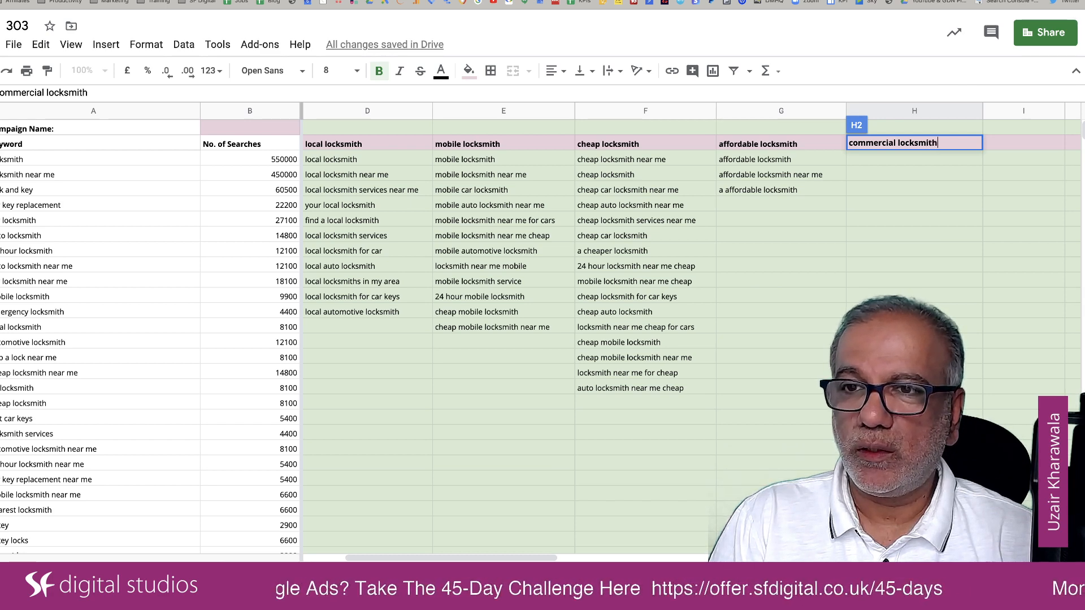